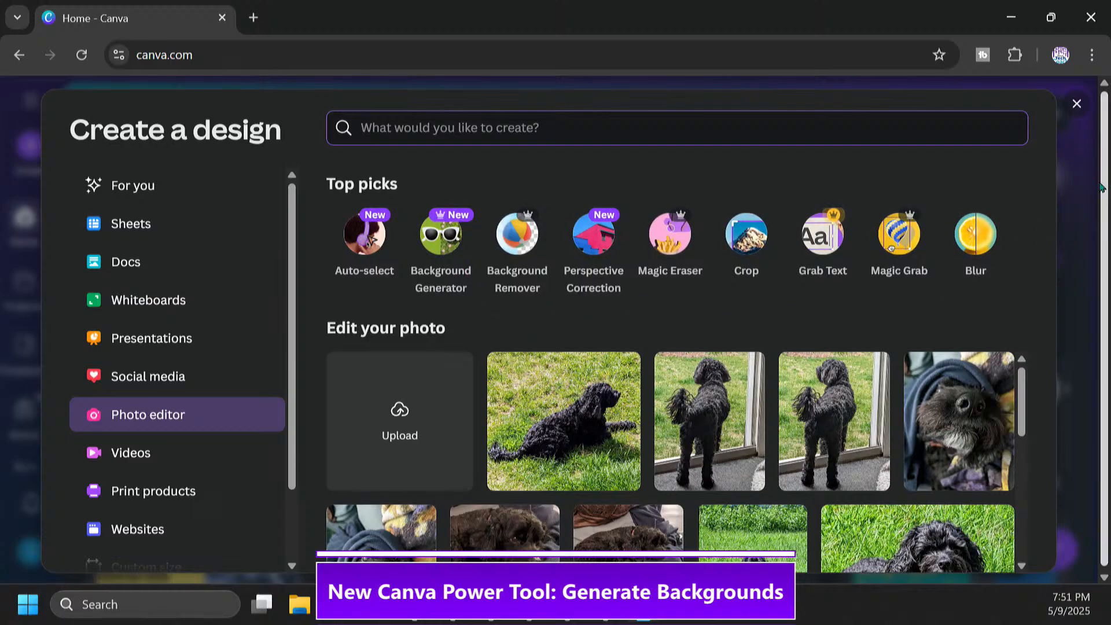
Open the photo of the black dog lying on the couch beside the keyboard and start the Background Generator
drag(1104, 178, 1106, 180)
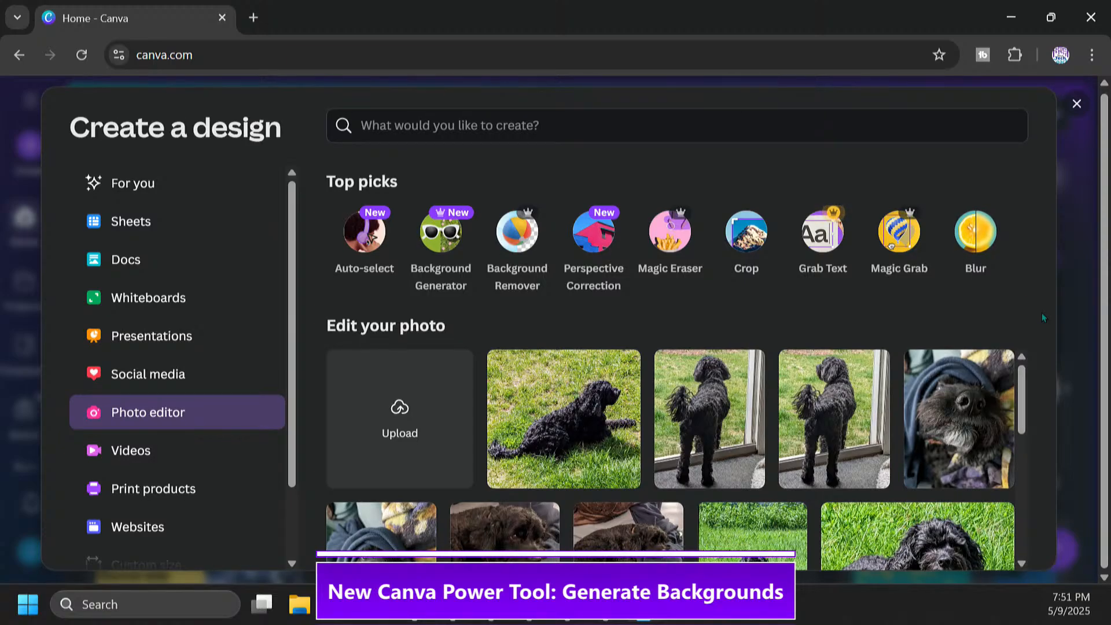
drag(1020, 412, 1018, 505)
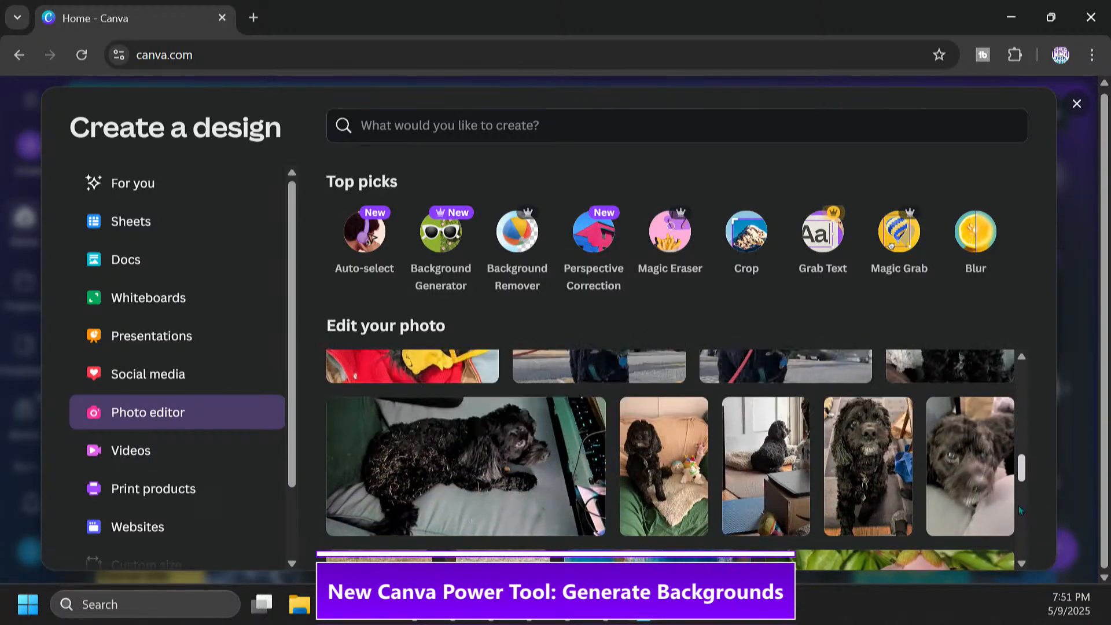
click(546, 470)
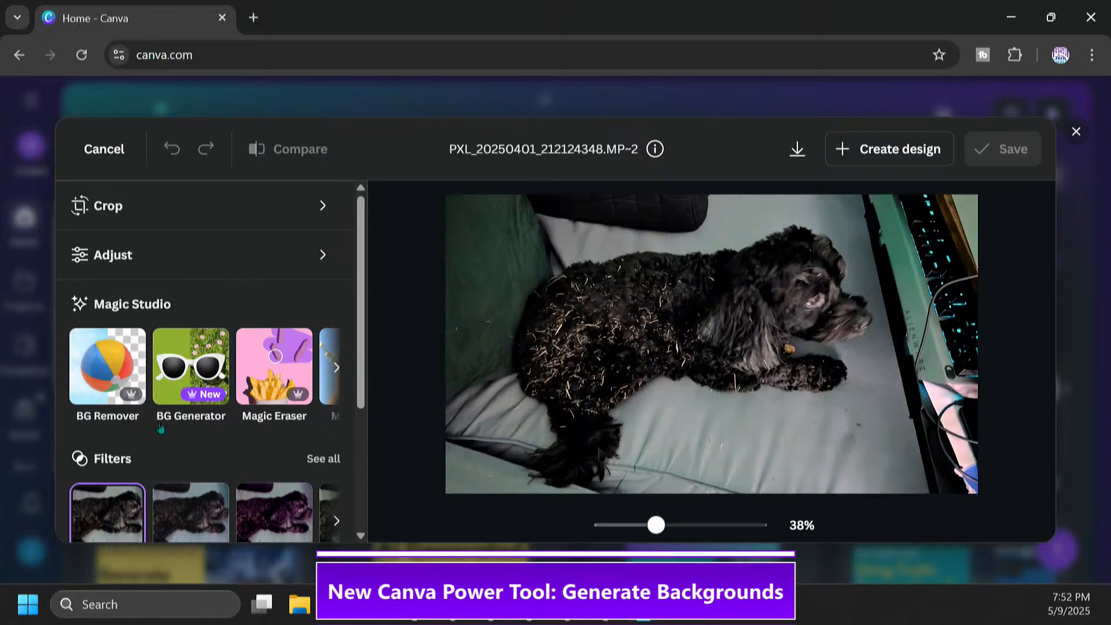
click(191, 391)
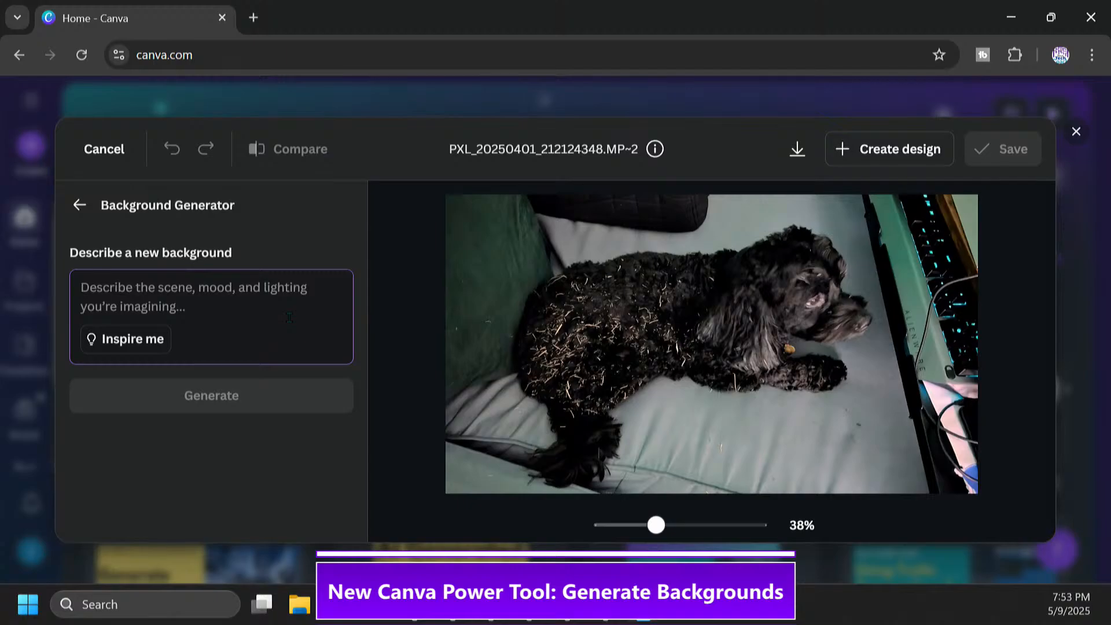
Generate backgrounds for the dog photo from the description "Smallish stack of hay bales out inside in the bright sunshine"
text(Sma)
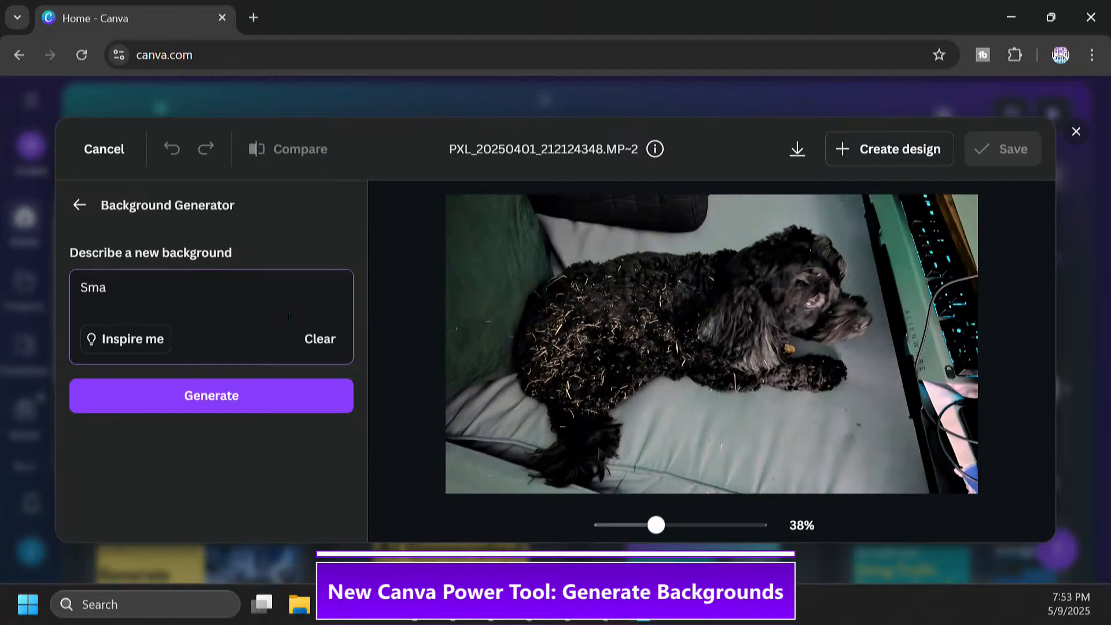
text(llish stack )
text(of )
text(hay)
text( ba)
key(BackSpace)
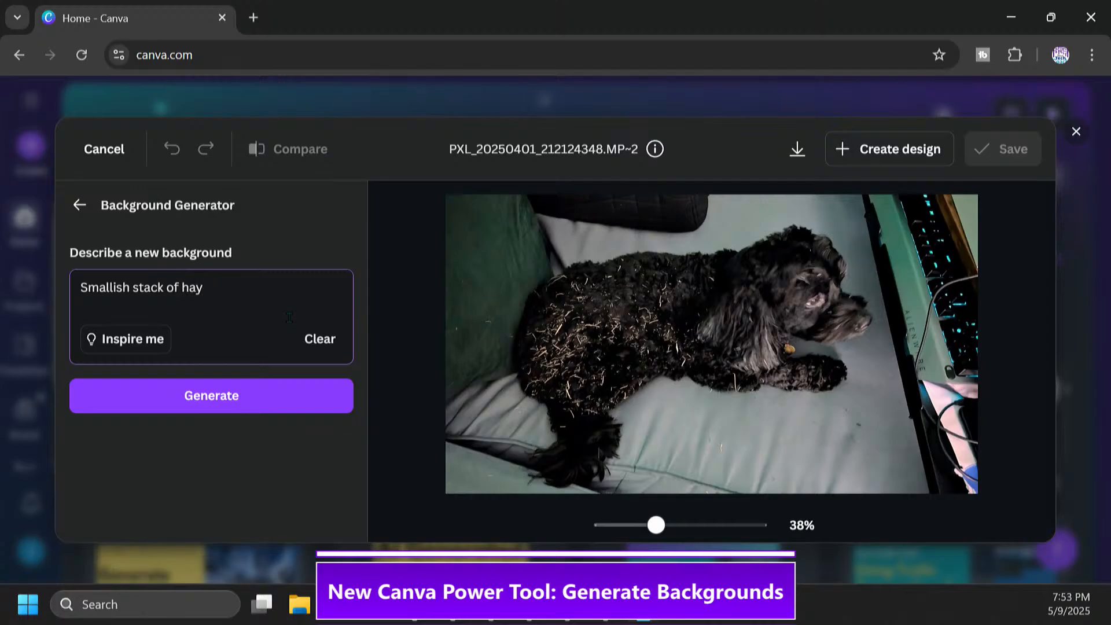
text(bales out intside in the)
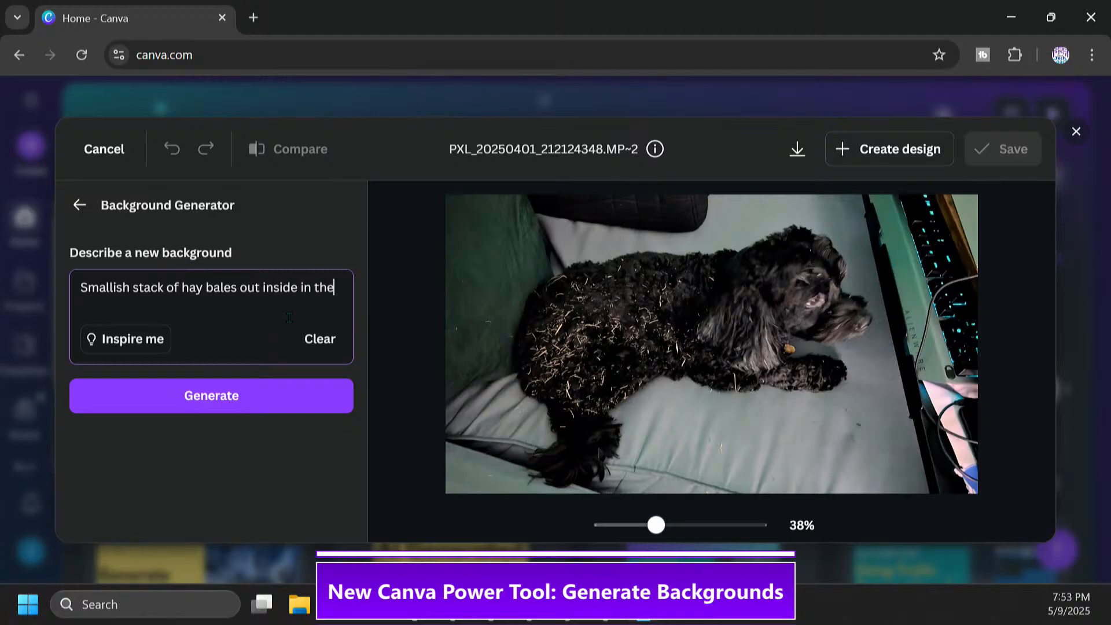
text( bright sunshine)
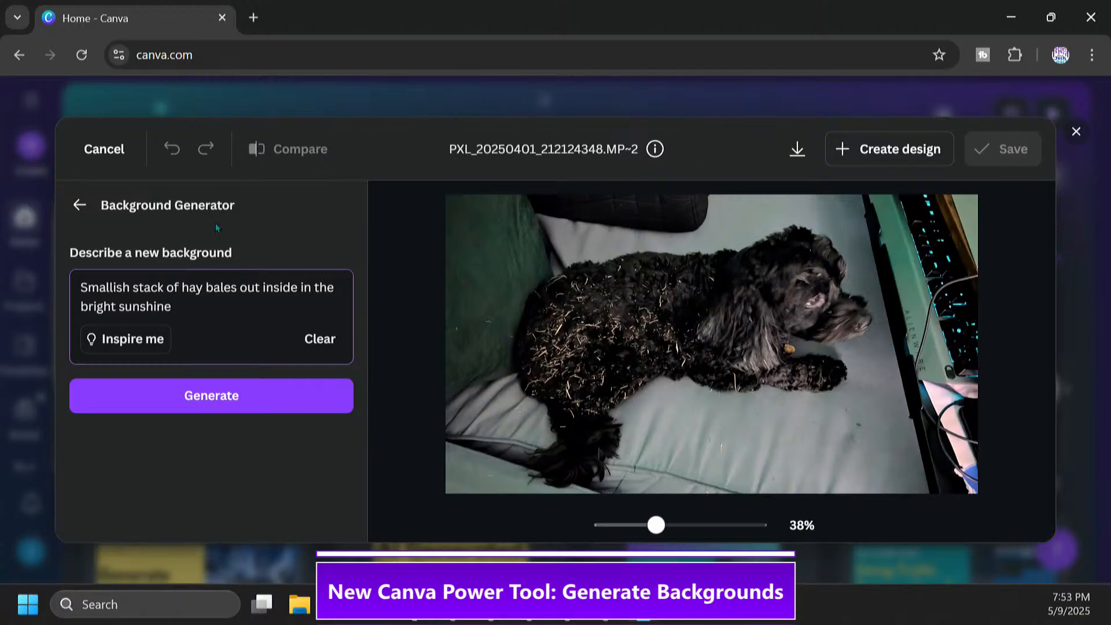
click(247, 403)
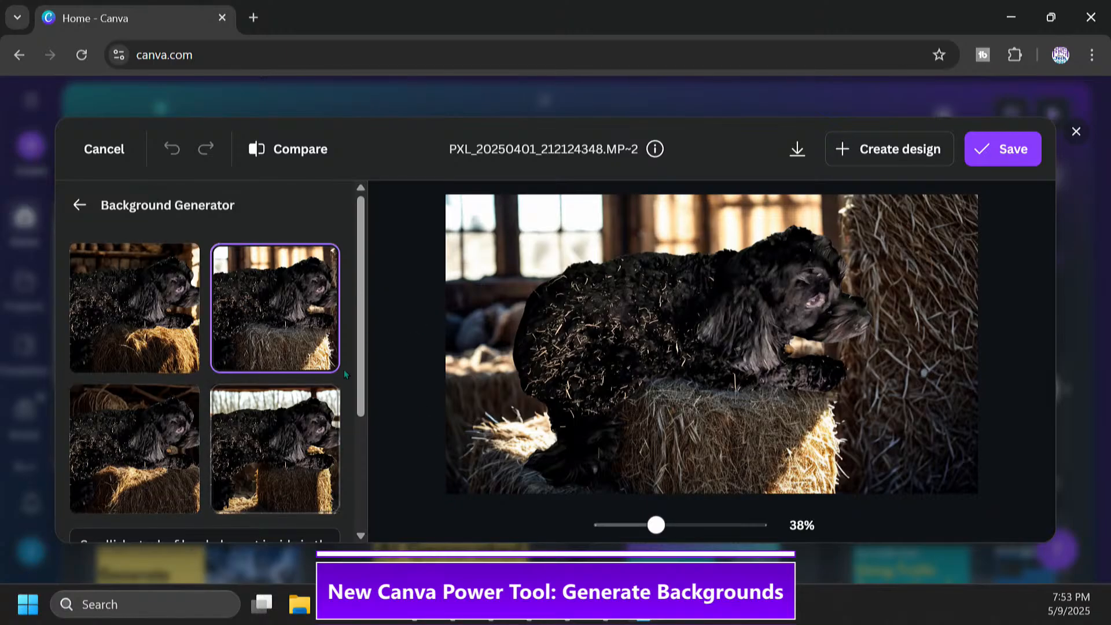
Preview each of the four generated barn backgrounds on the dog photo
scroll(361, 385, down, 2)
scroll(360, 385, up, 2)
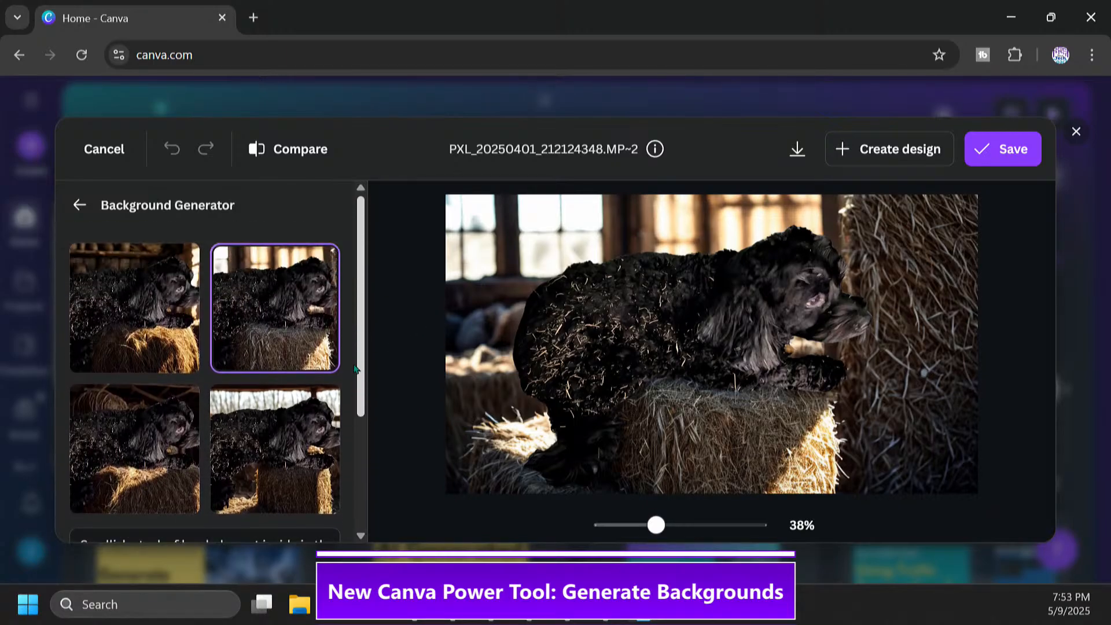
click(174, 313)
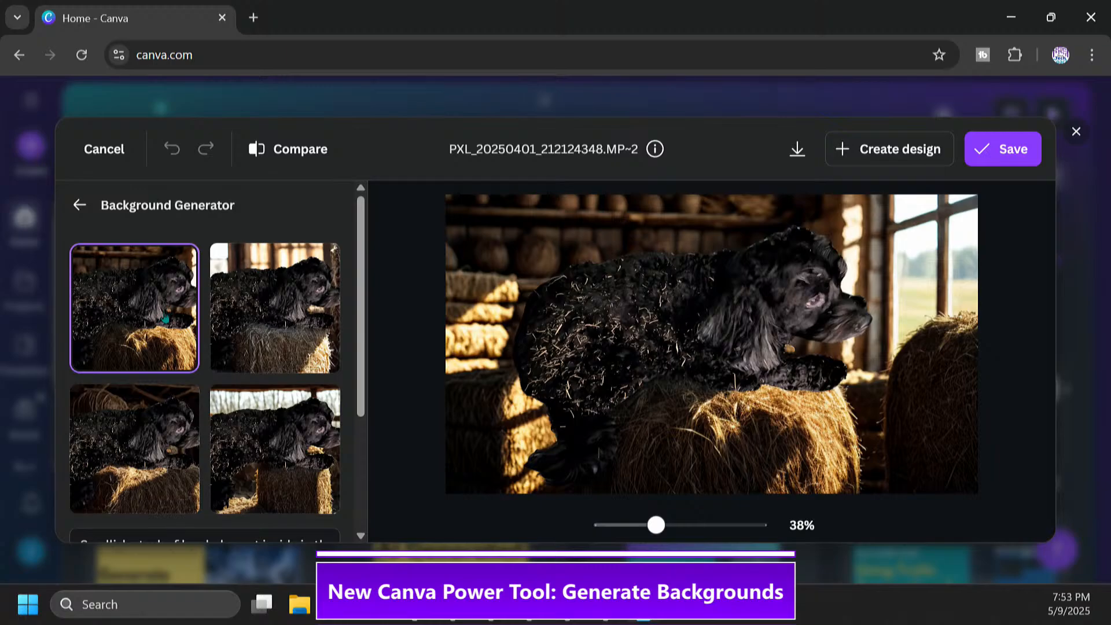
click(305, 346)
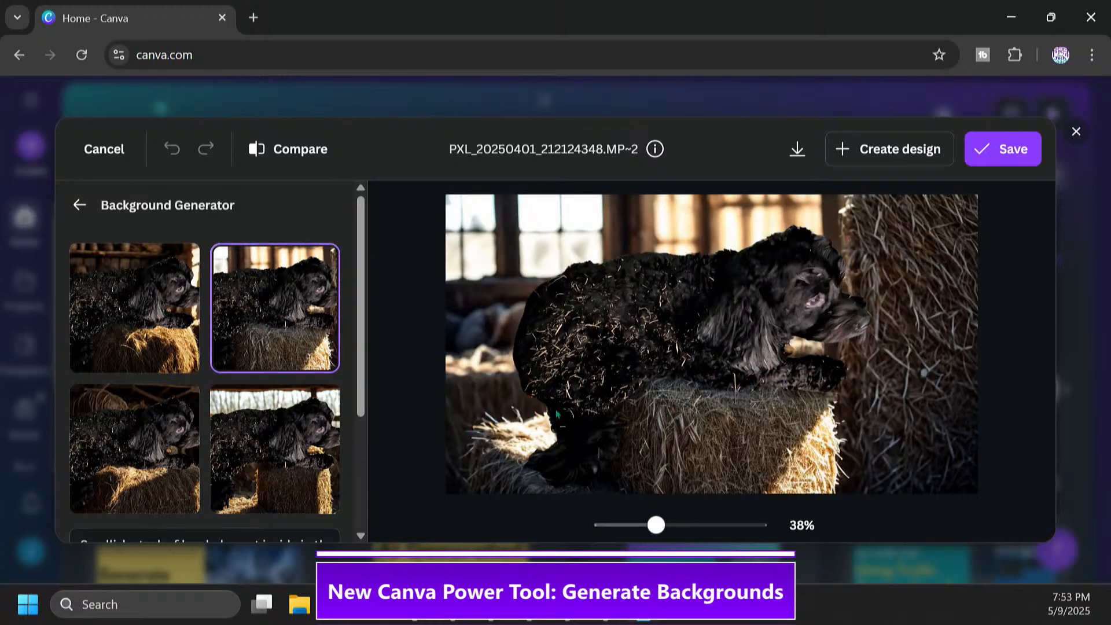
click(141, 460)
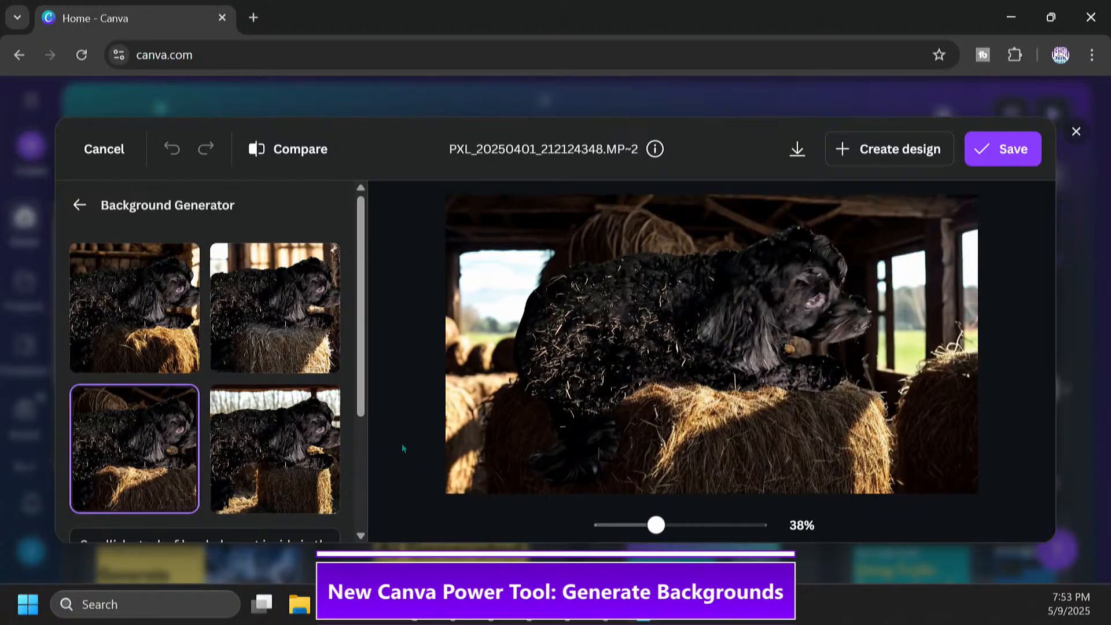
click(307, 483)
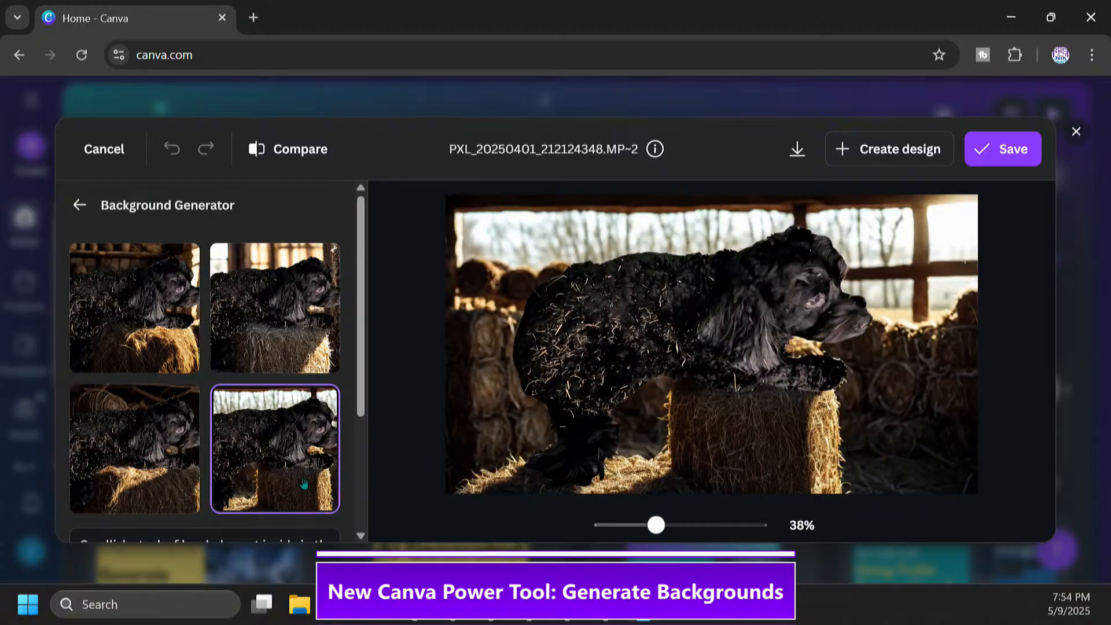
Change the background description to "Stack of hay bales outside in the bright sunshine" and generate the backgrounds again
scroll(361, 378, down, 2)
scroll(361, 377, down, 2)
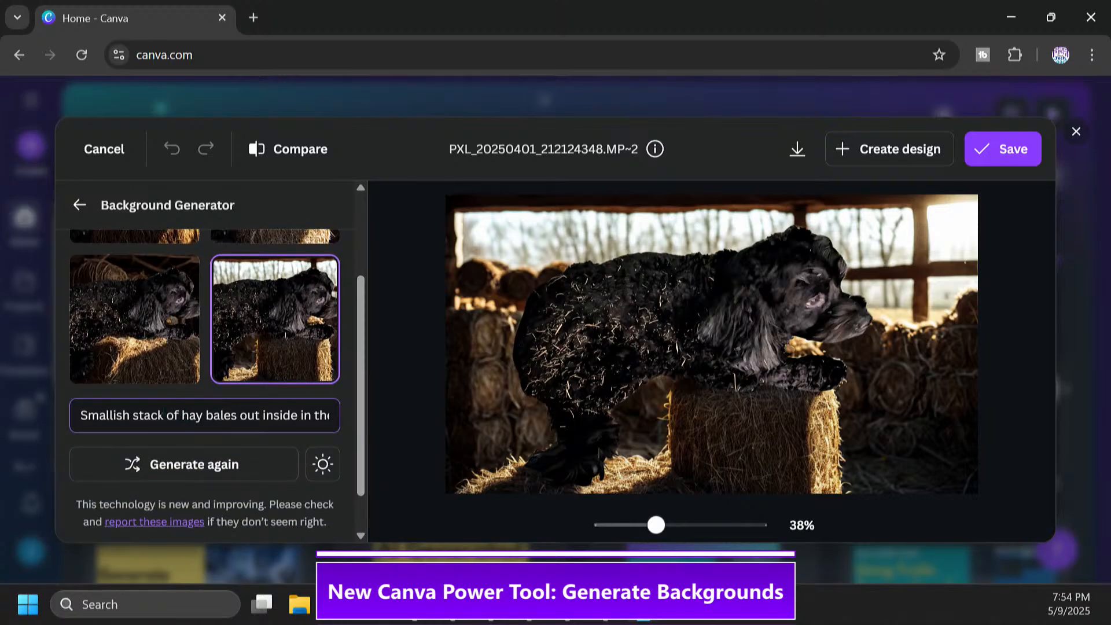
click(132, 414)
key(shift+Home)
text(S)
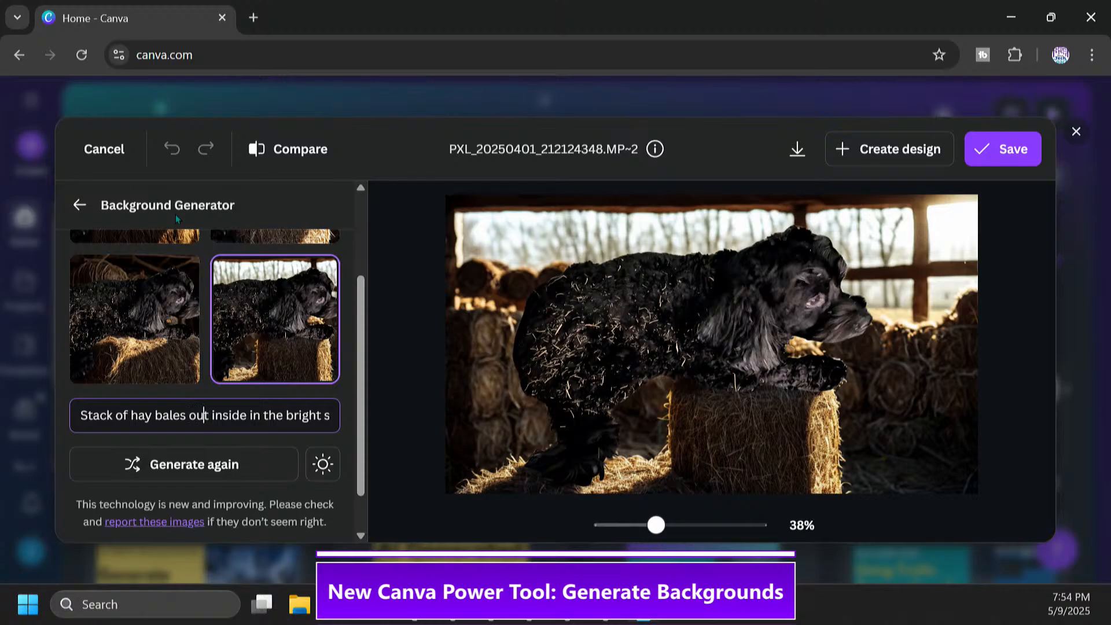
key(Delete)
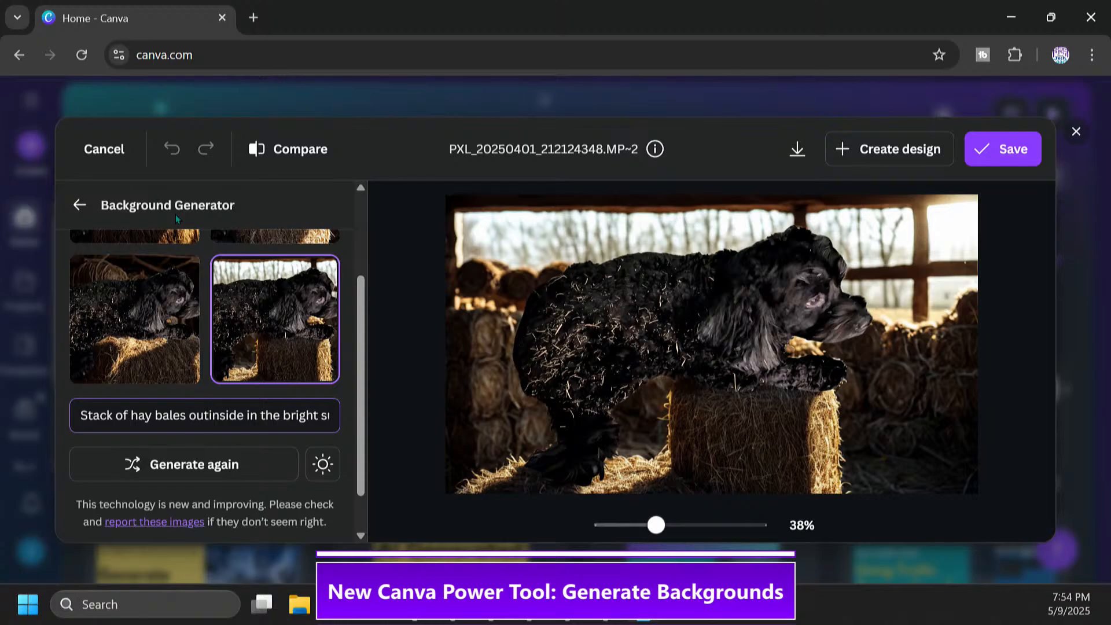
key(Delete)
key(Delete)
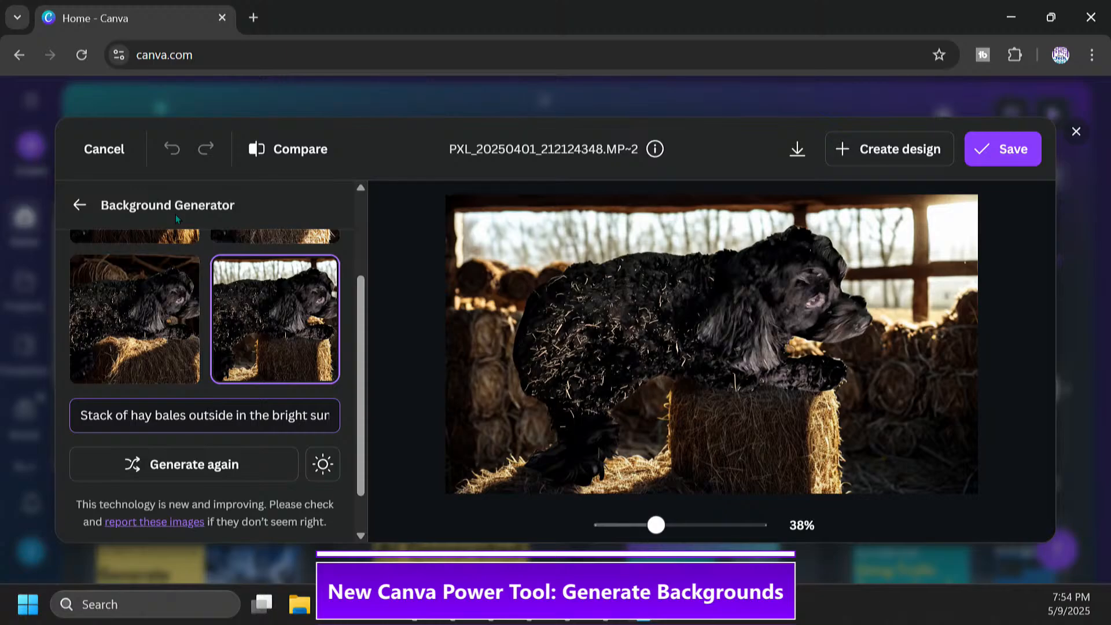
click(217, 468)
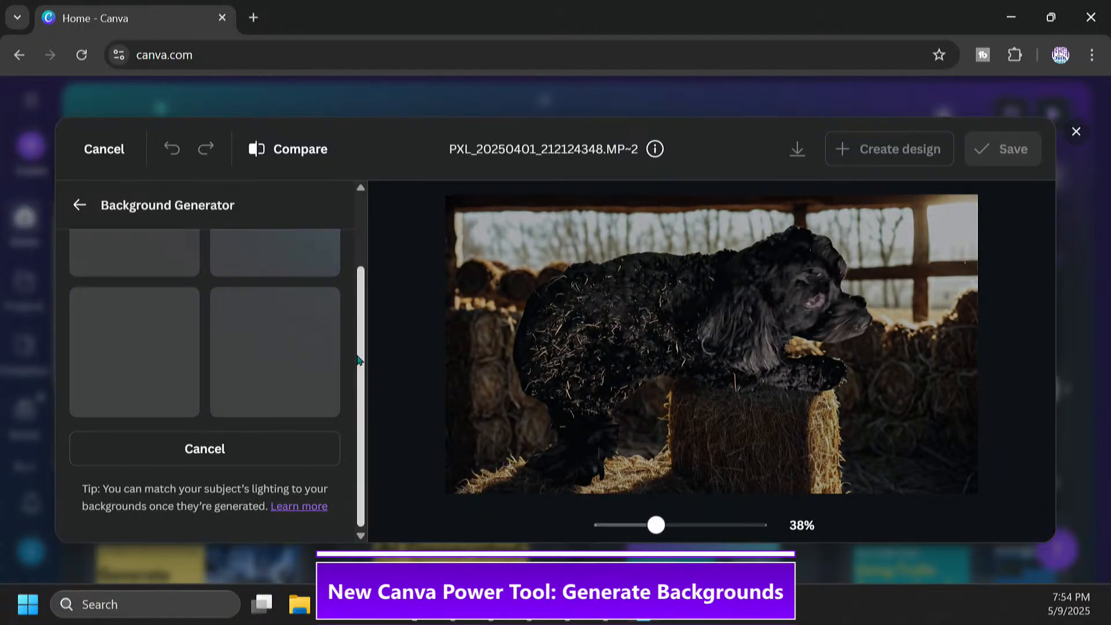
Compare the new outdoor backgrounds and select the first one, with the low sun and round hay bales
drag(360, 357, 358, 290)
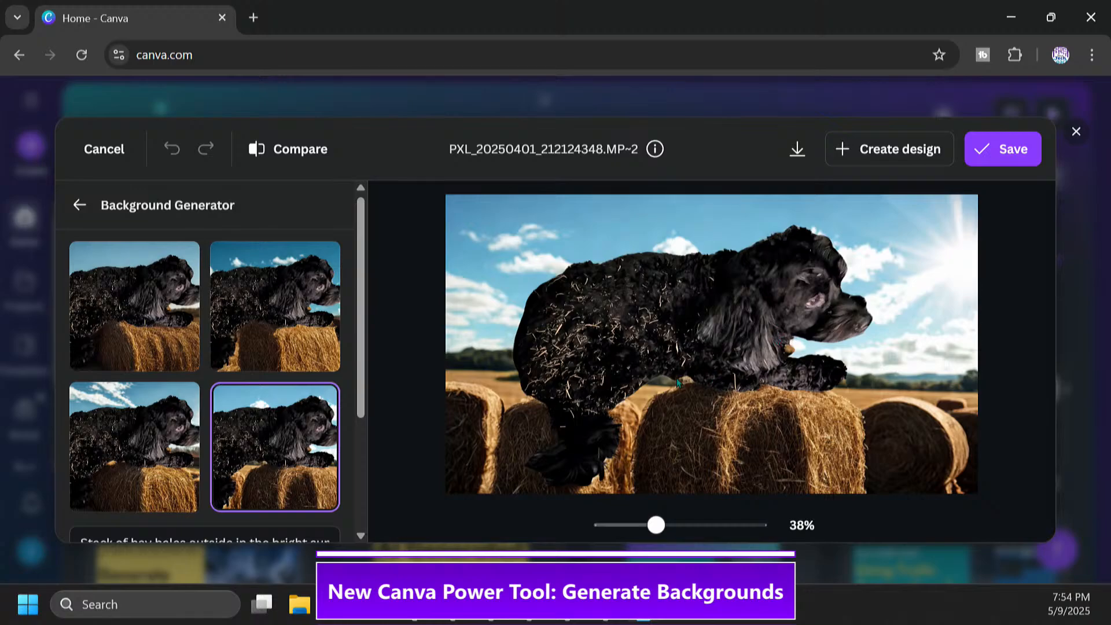
click(301, 331)
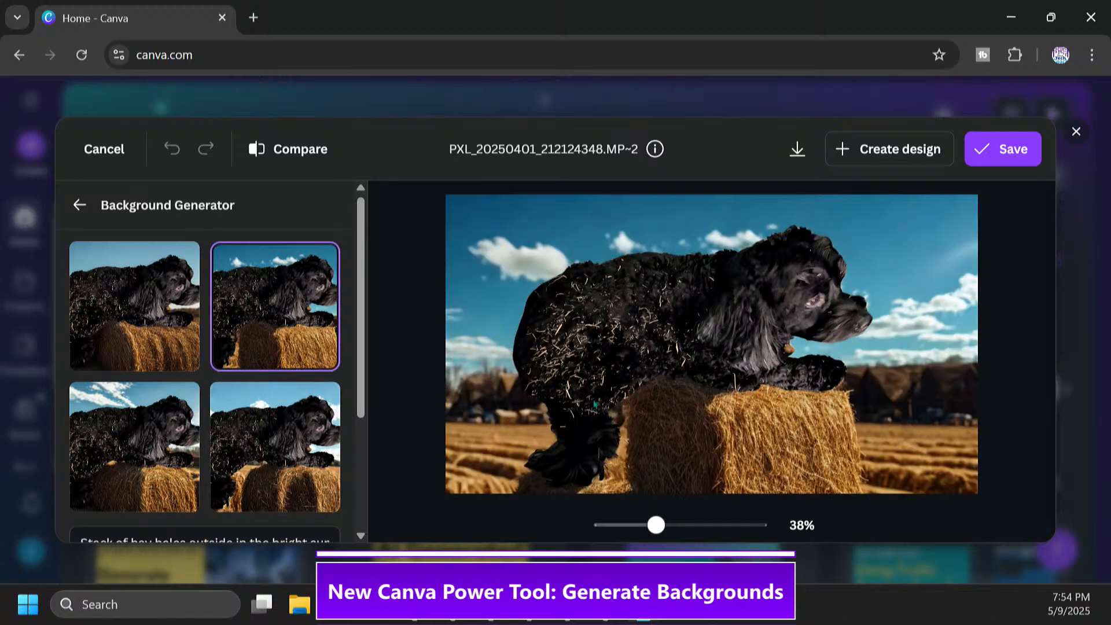
click(148, 460)
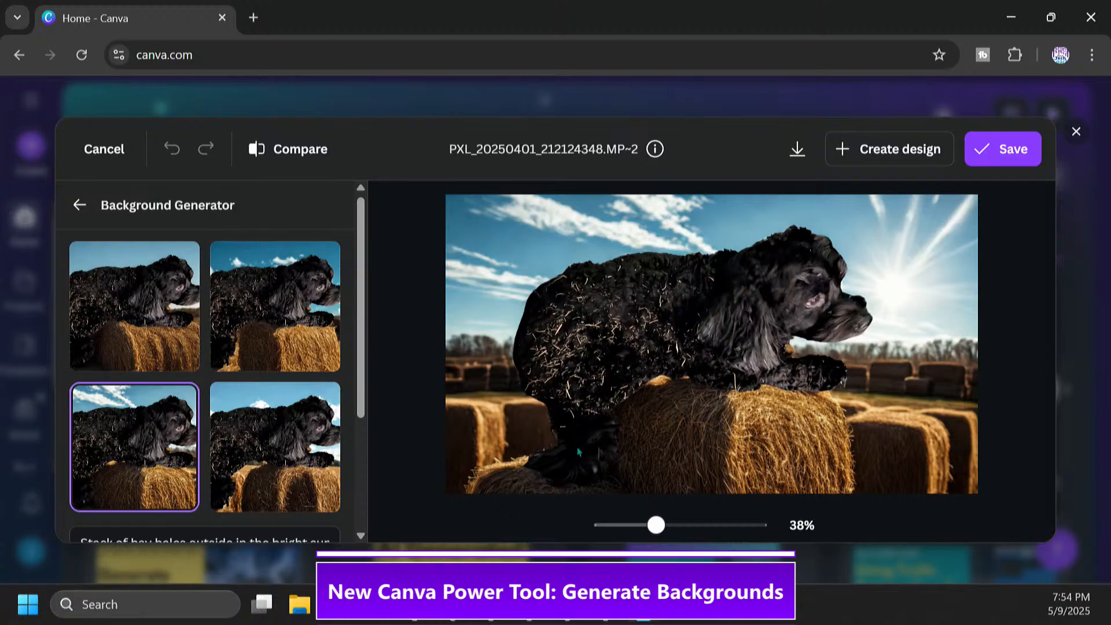
click(147, 313)
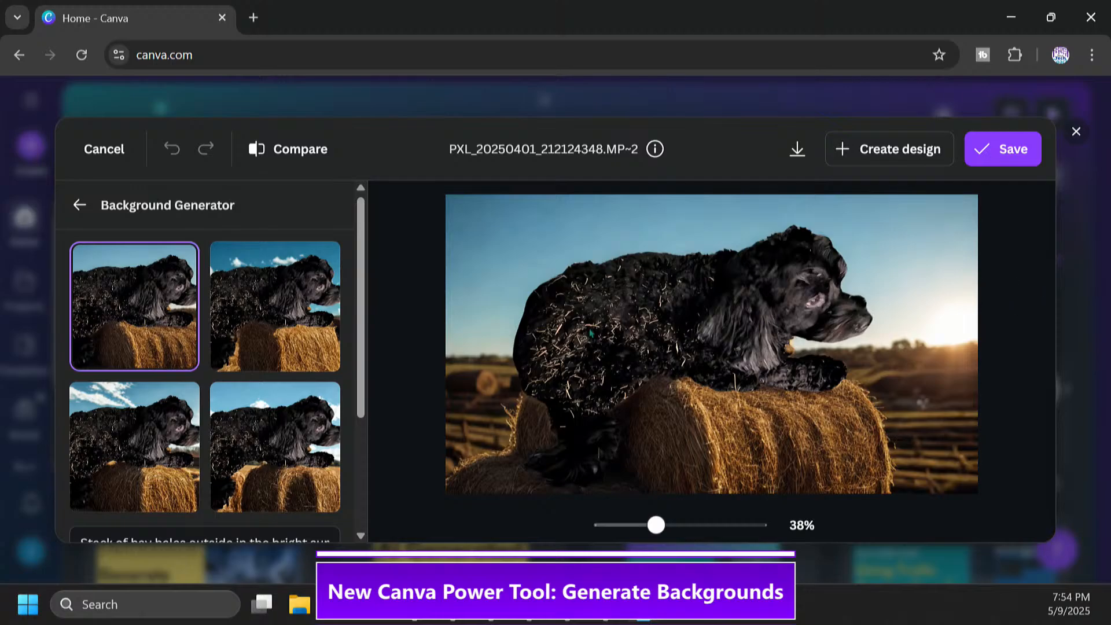
click(281, 347)
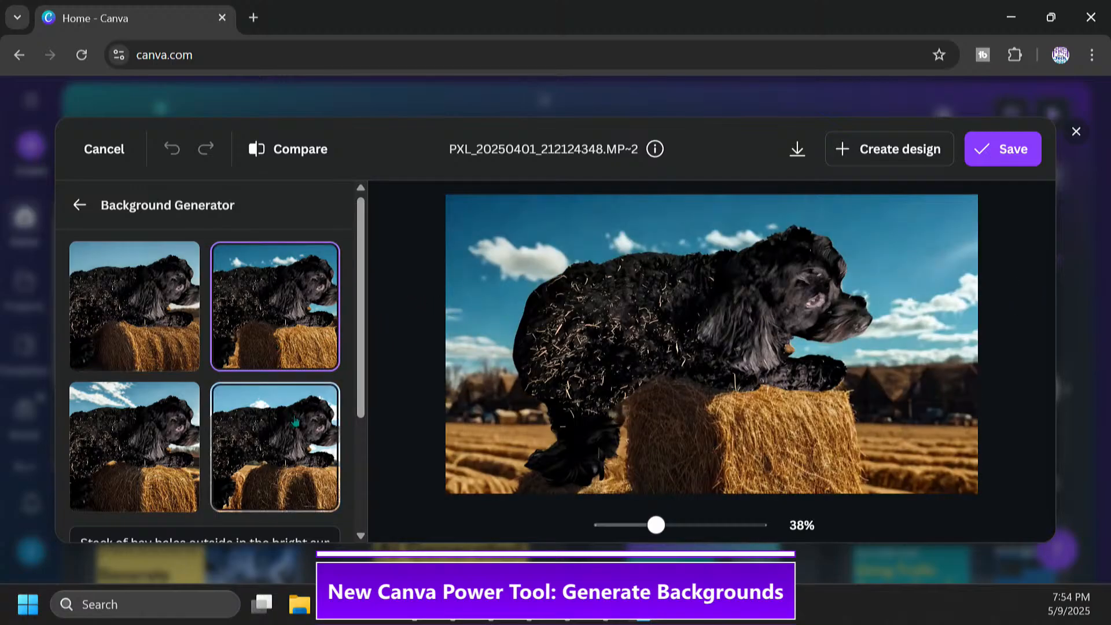
click(148, 449)
click(142, 309)
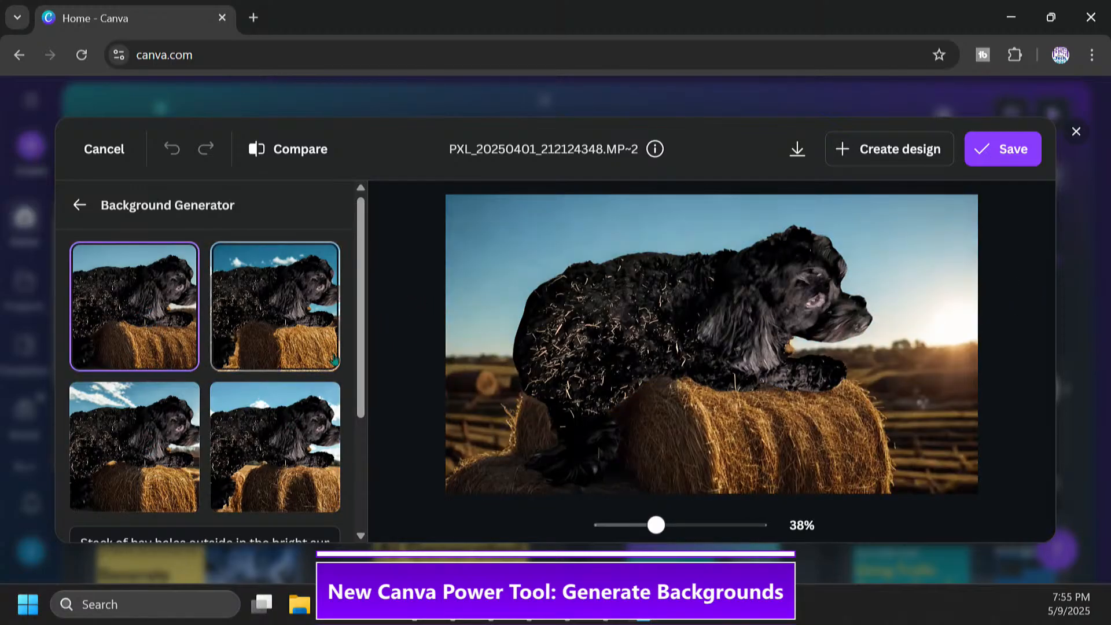
Compare the None and Balanced relight subject matching options on the dog
drag(361, 342, 365, 456)
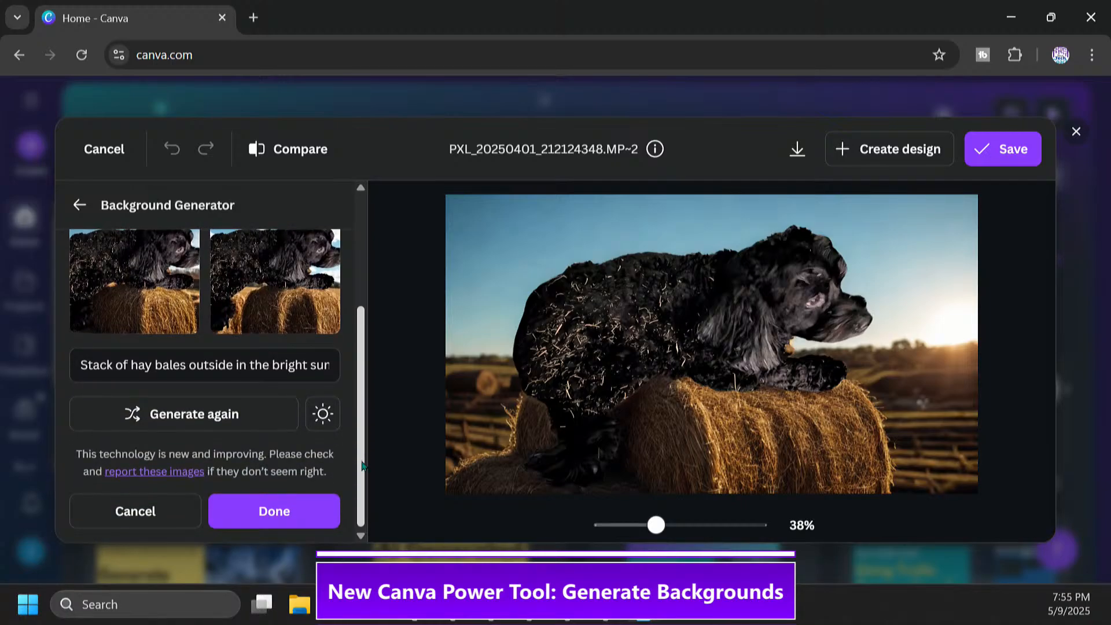
click(323, 418)
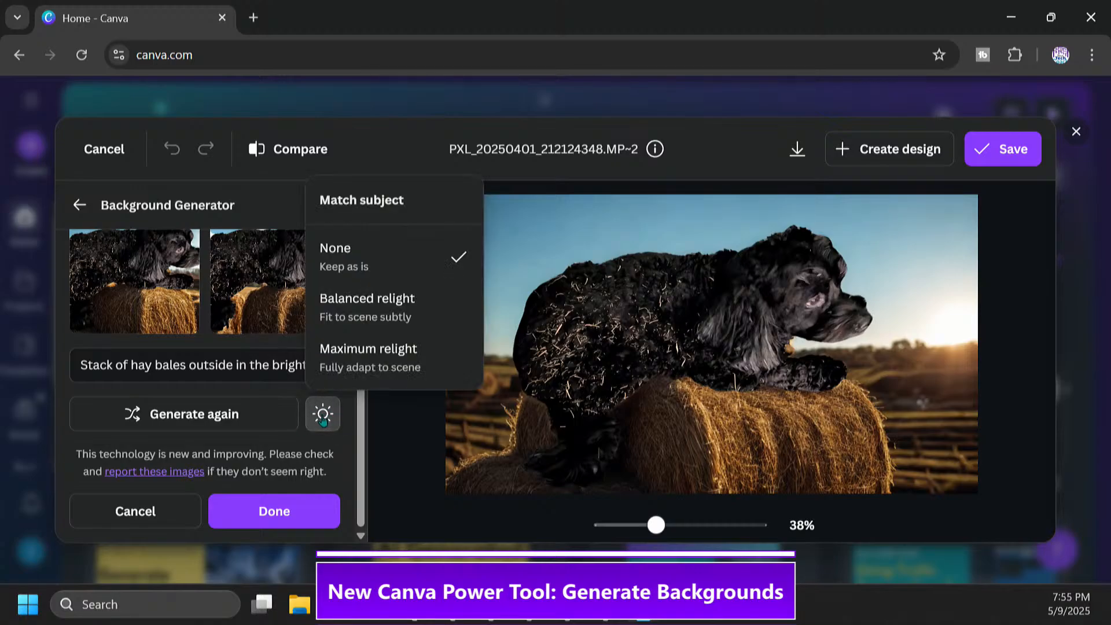
click(379, 316)
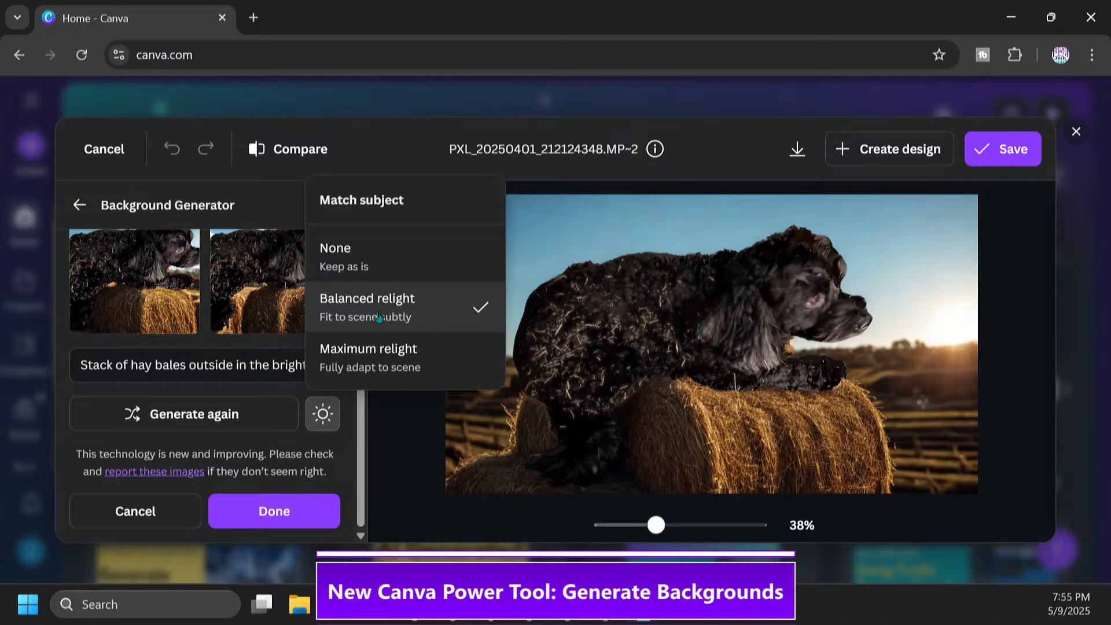
click(375, 257)
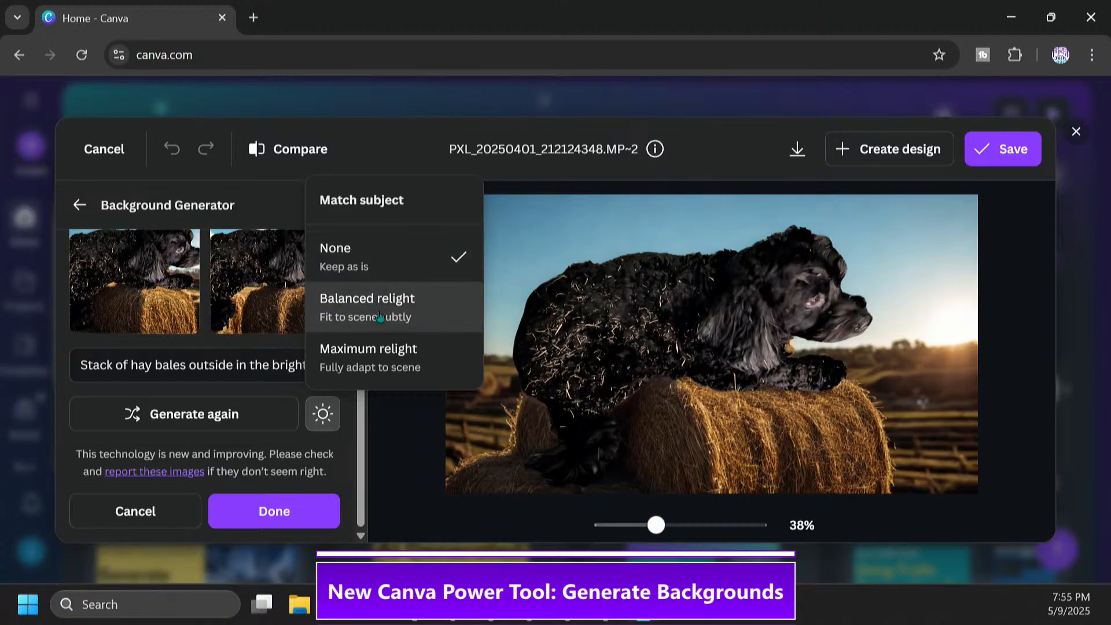
click(374, 297)
click(373, 254)
click(375, 315)
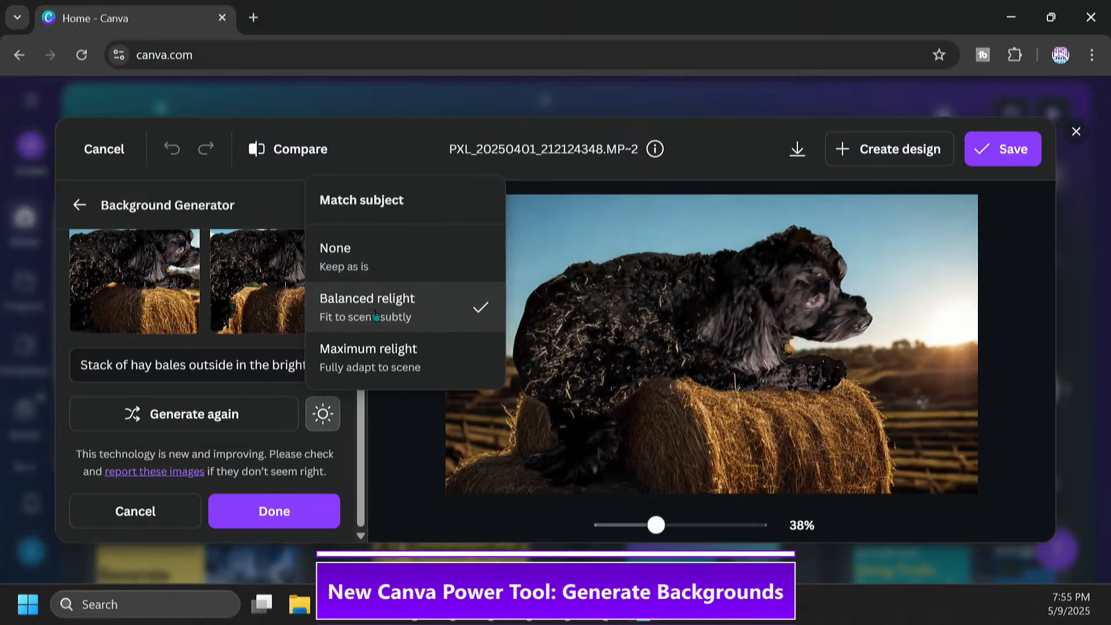
click(373, 258)
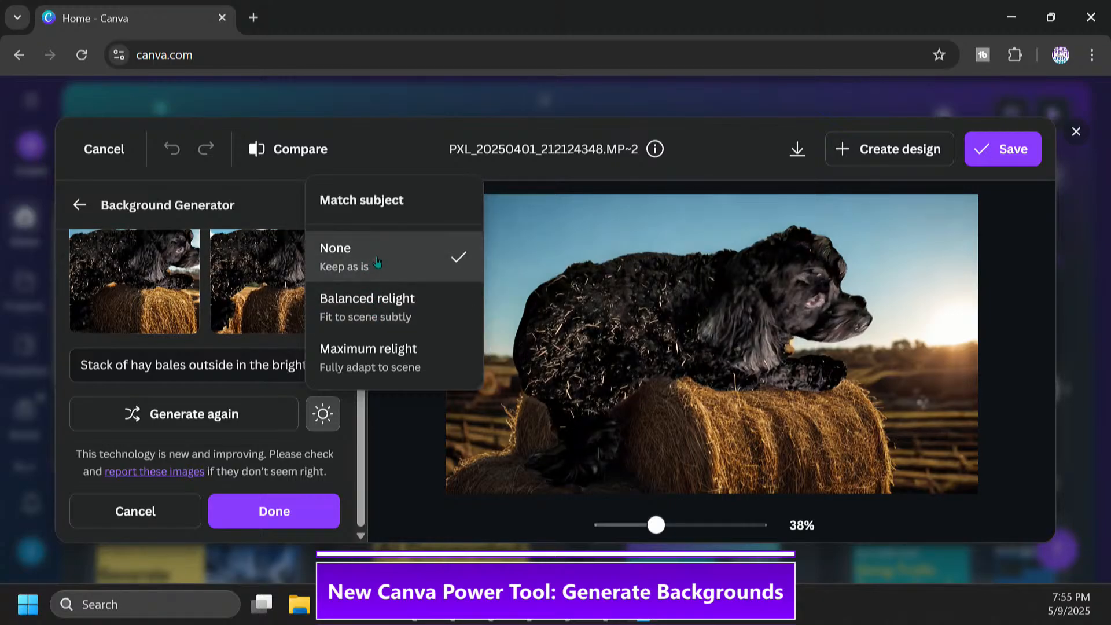
Set the subject matching to Maximum relight and accept the generated background
click(378, 315)
click(382, 364)
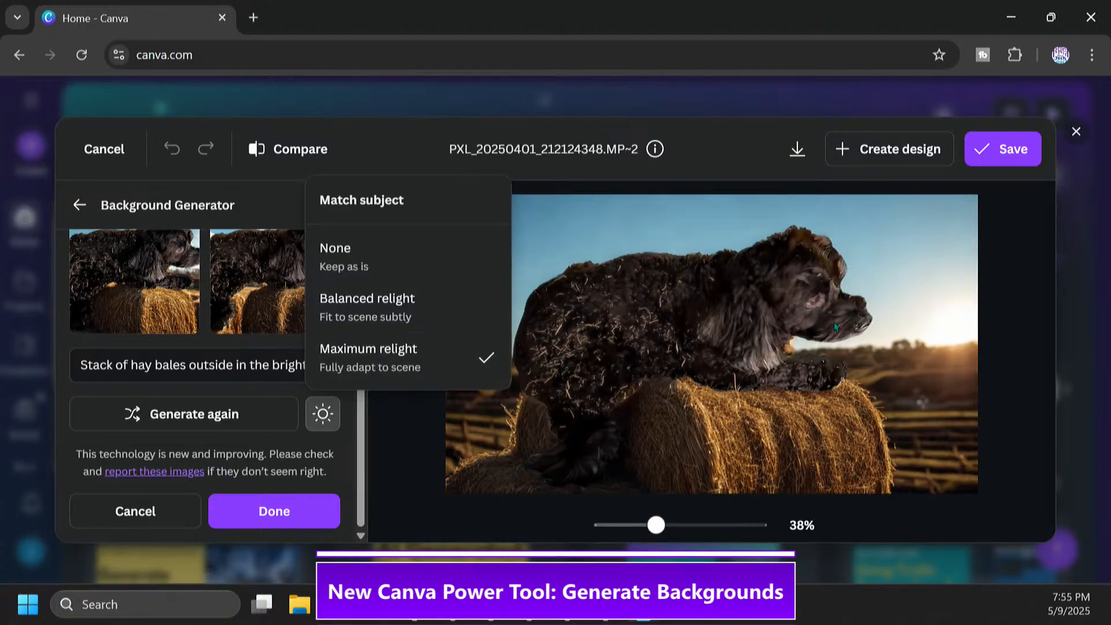
click(293, 509)
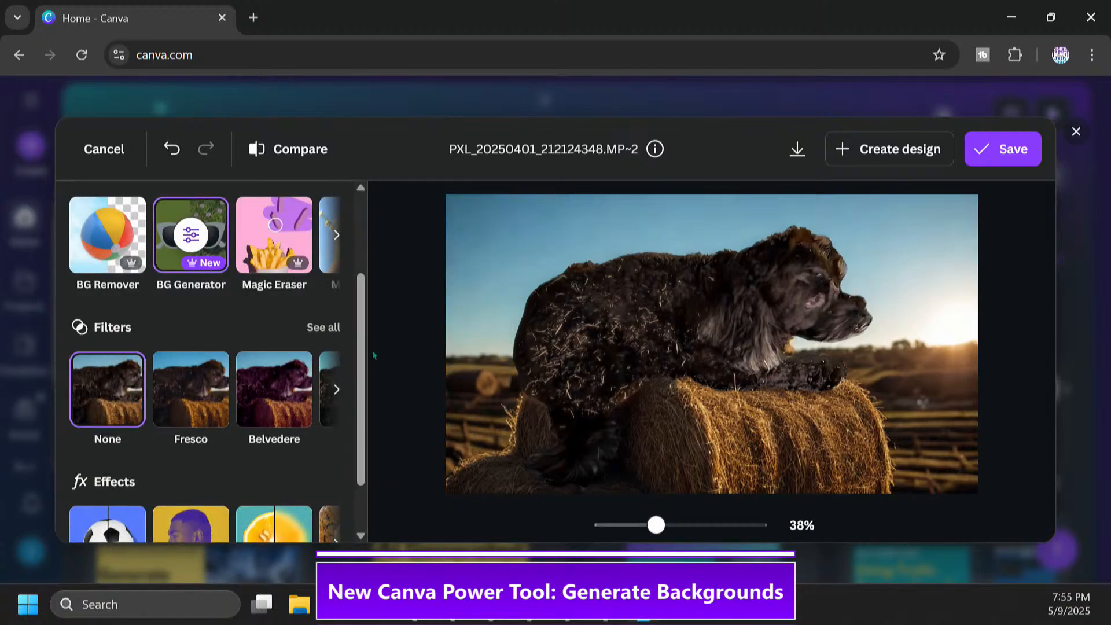
Look over the crop options without cropping, and save the edited hay bale photo
scroll(361, 355, up, 3)
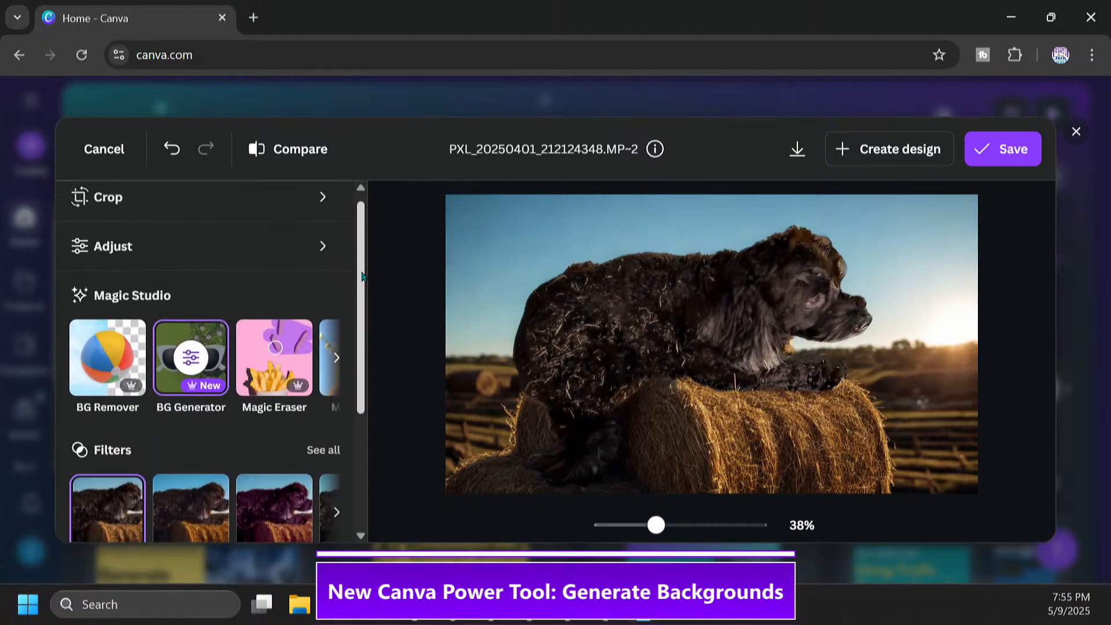
click(321, 207)
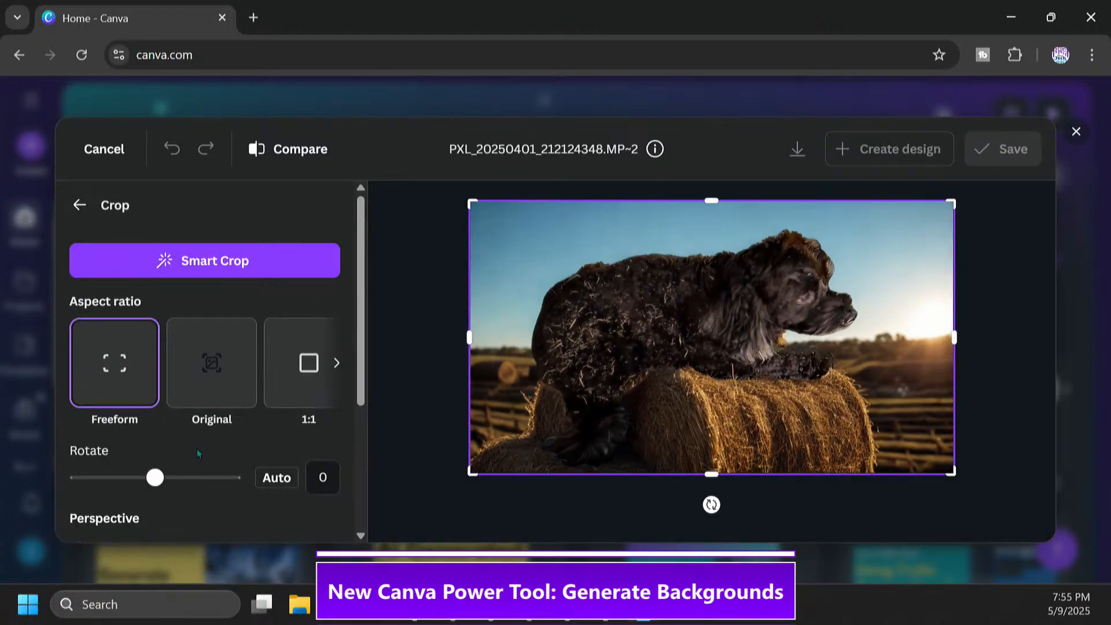
click(79, 205)
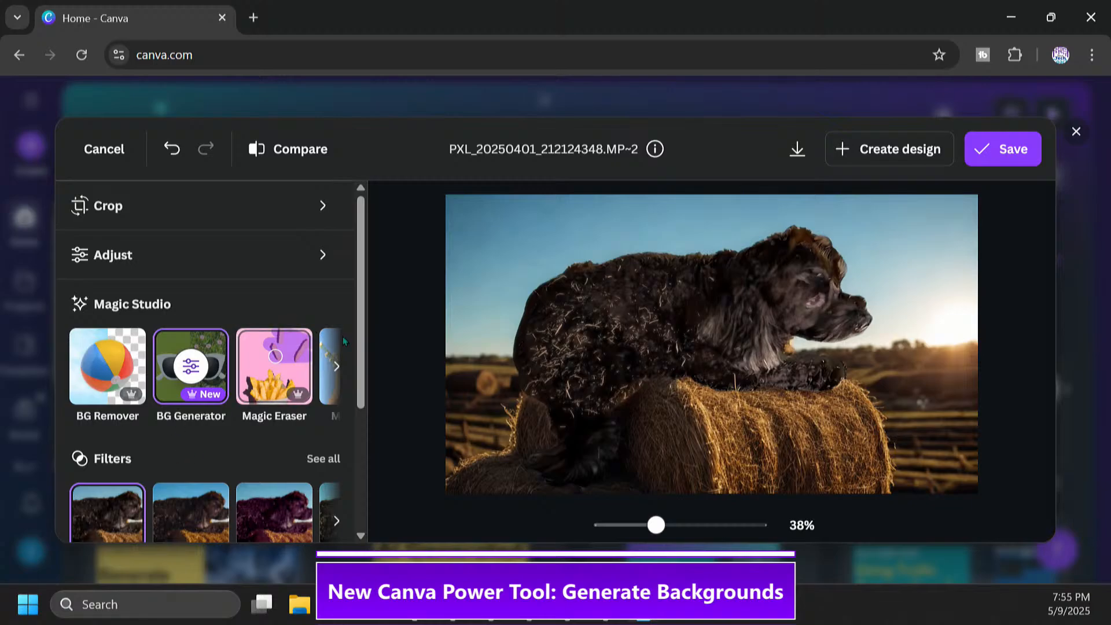
drag(361, 343, 366, 482)
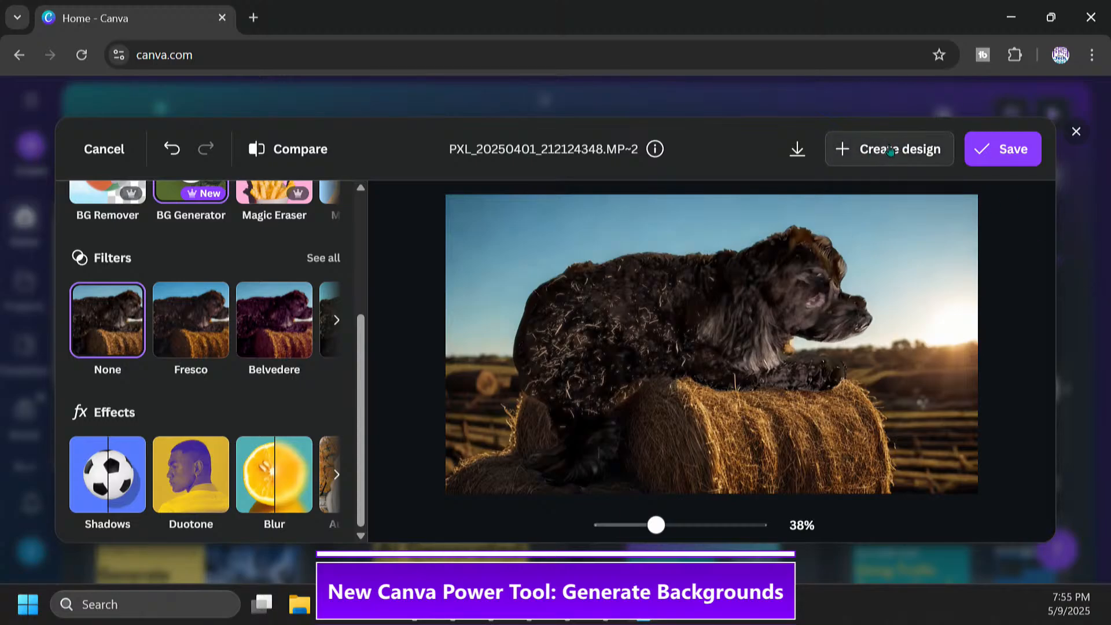
click(995, 155)
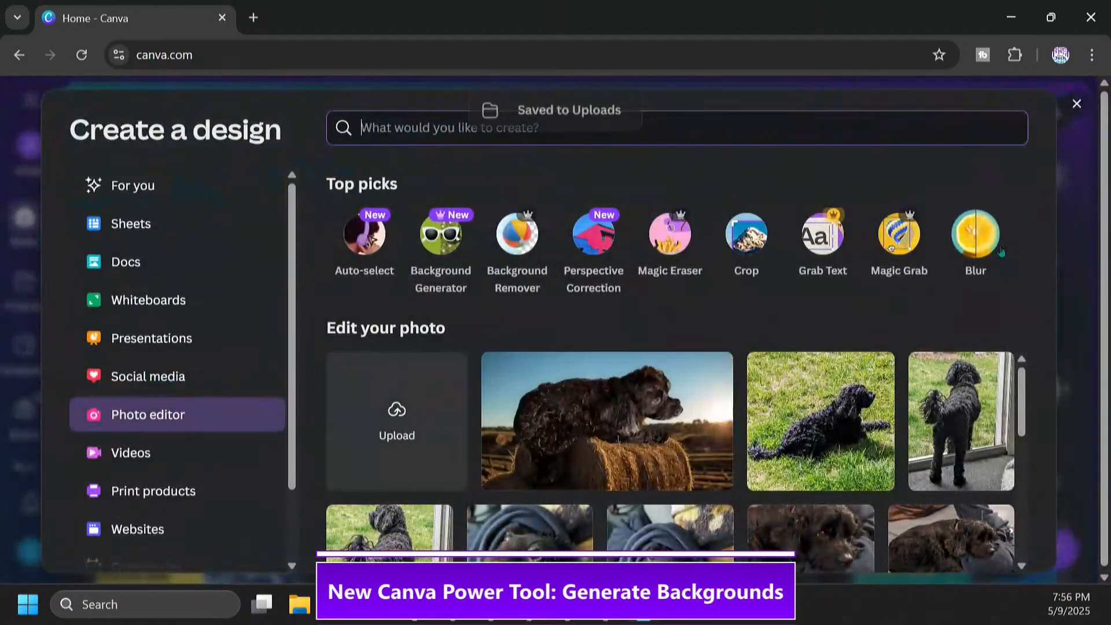
Open the uploaded photo of the black dog sitting on the couch beside its toys for editing
drag(1023, 391, 1021, 567)
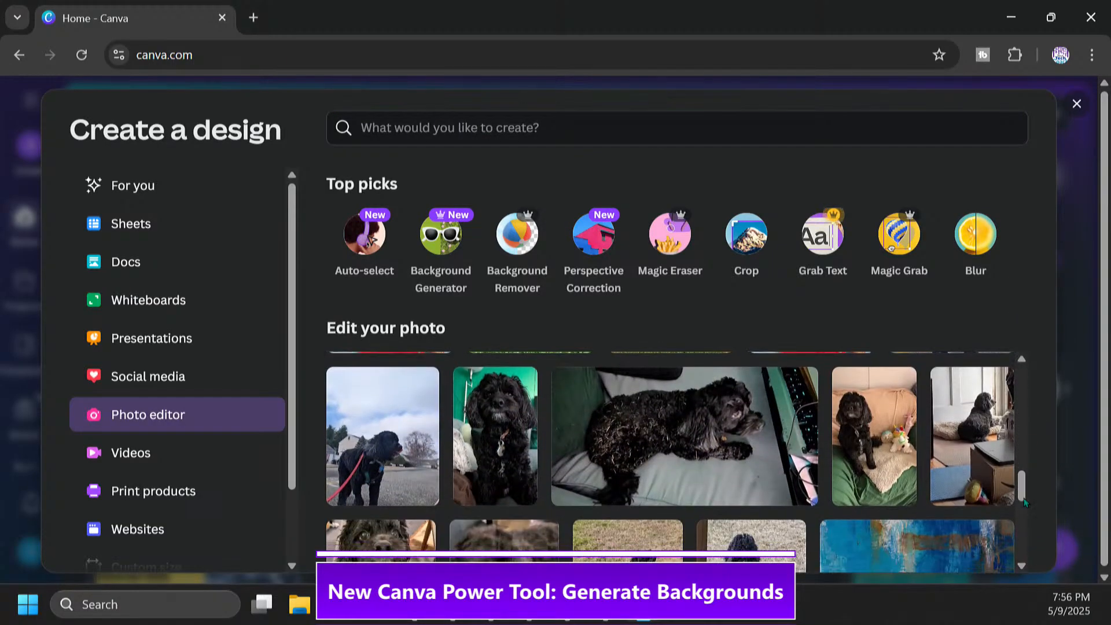
drag(1023, 487, 1039, 564)
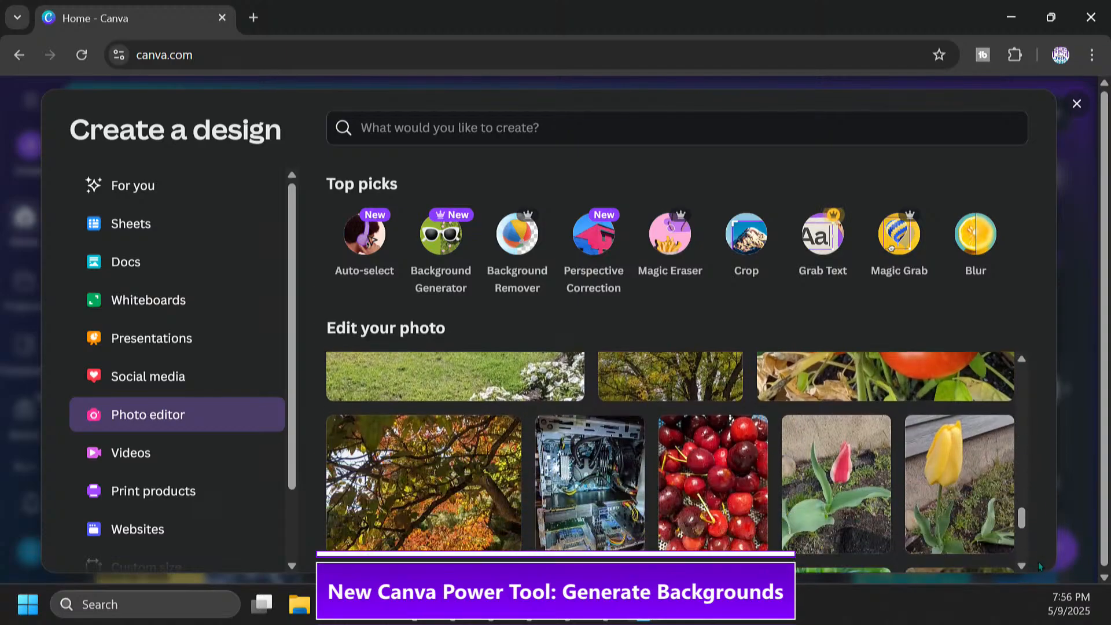
drag(1021, 515, 1029, 551)
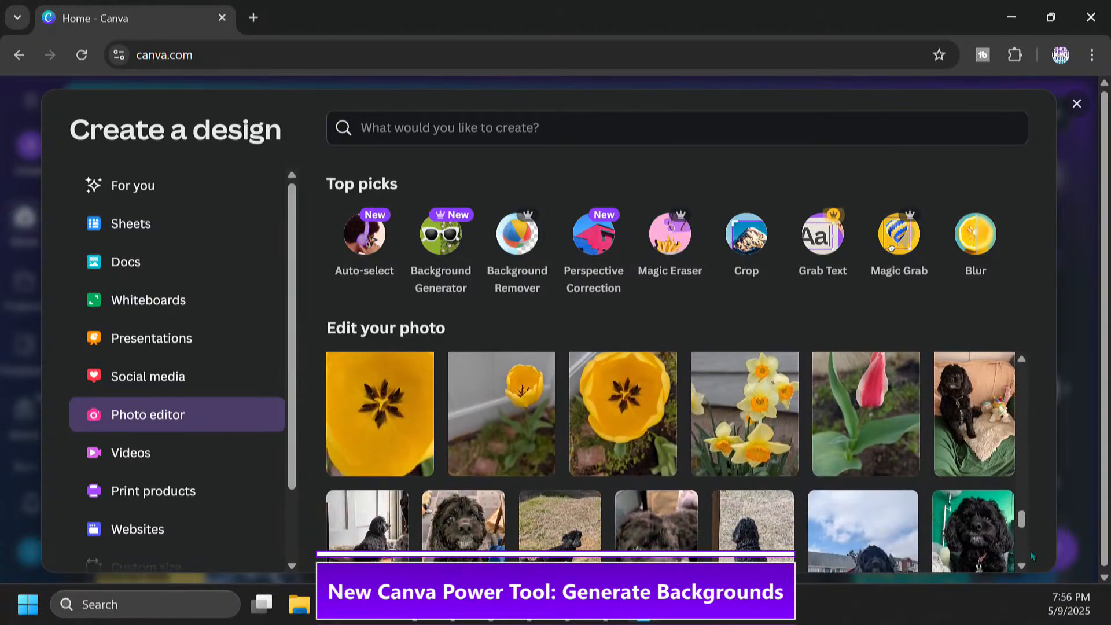
click(978, 447)
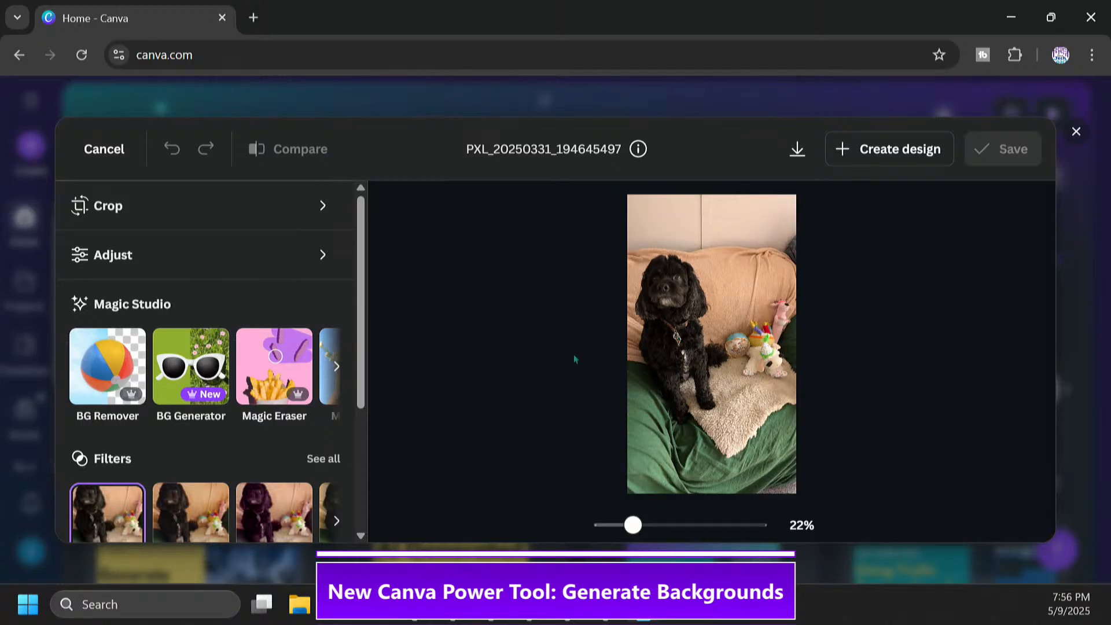
Try describing a new generated background for the couch photo as a throne with party balloons
click(197, 368)
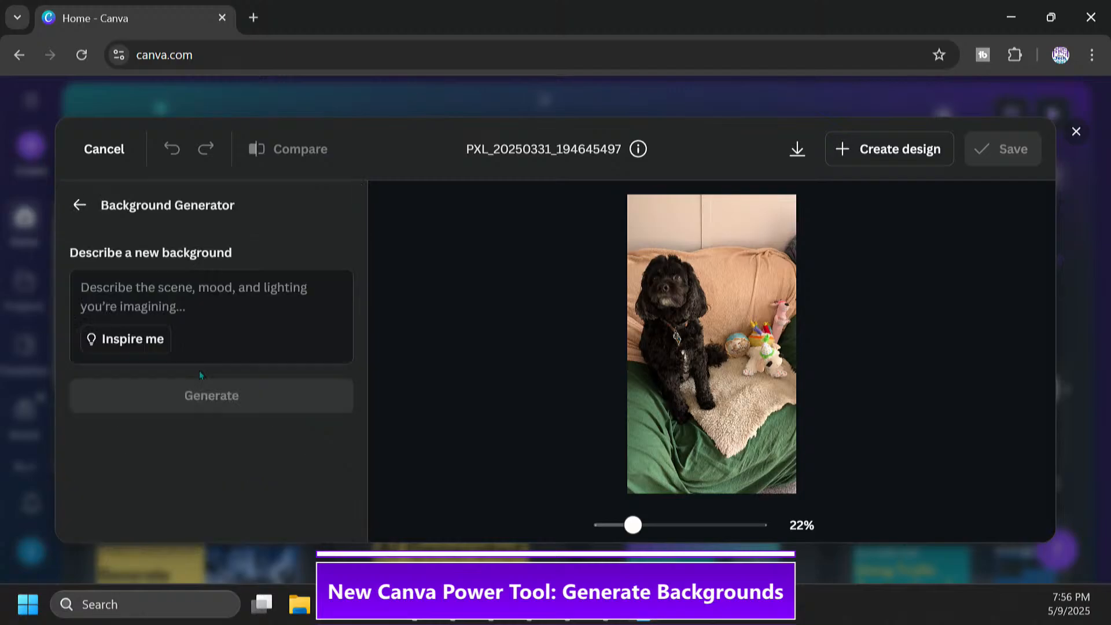
click(166, 281)
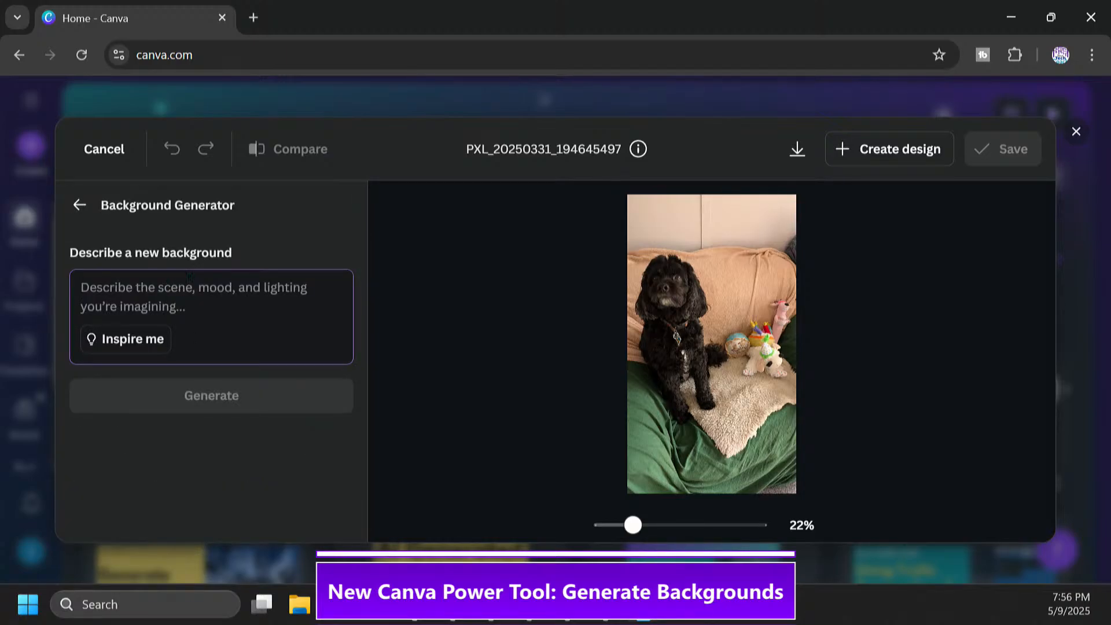
text(Throne)
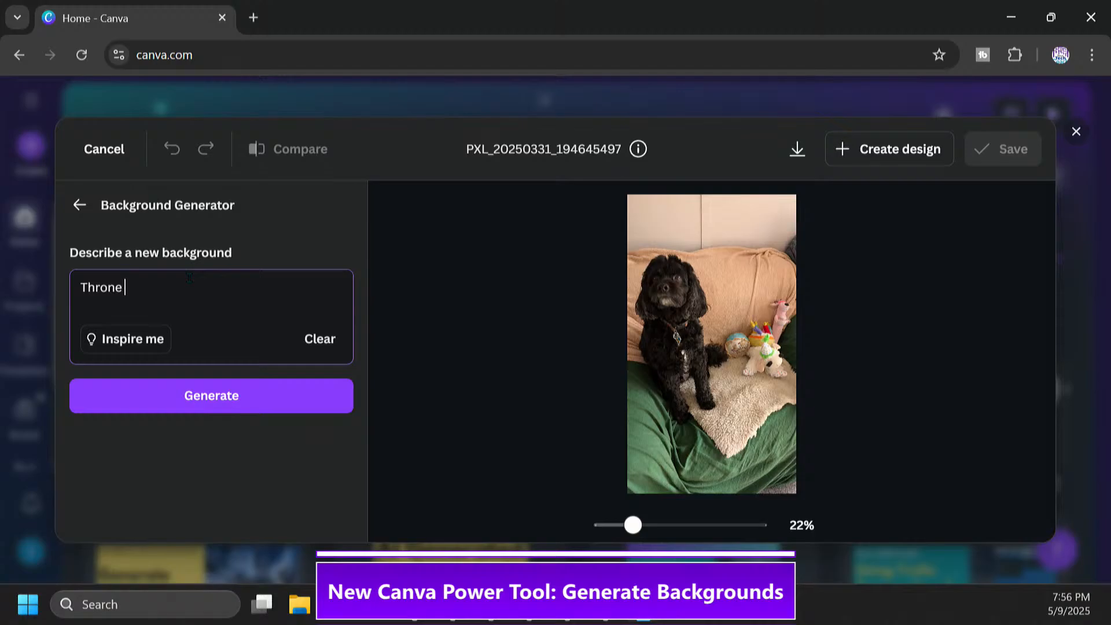
text( with party balloonms)
key(BackSpace)
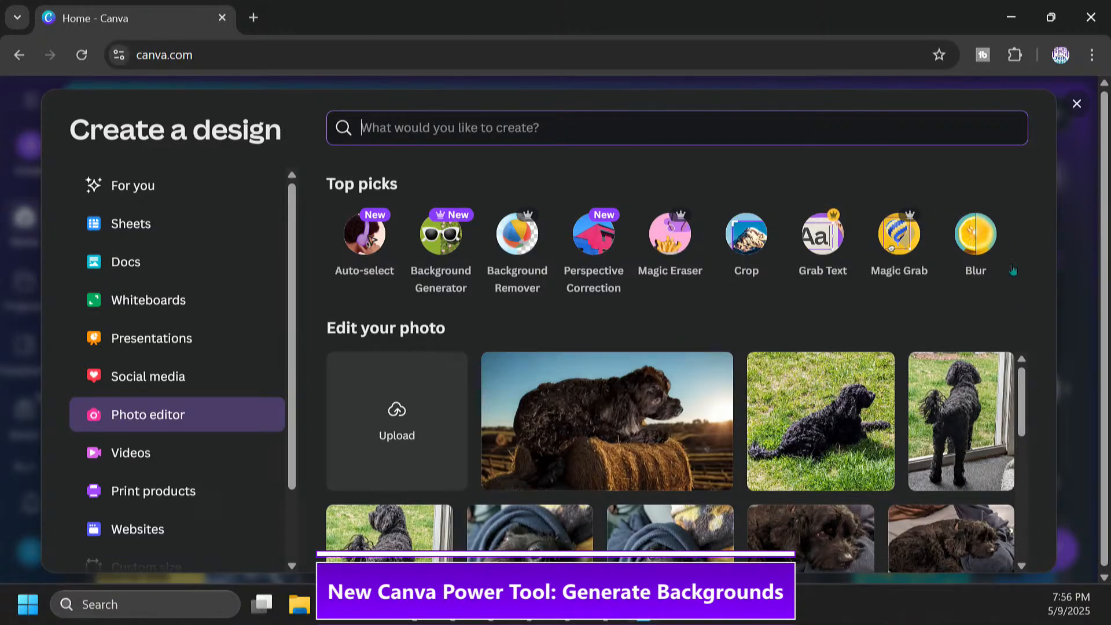
Open the uploaded photo of the dog lying by the white door, seen from behind, for editing
drag(1022, 390, 1069, 597)
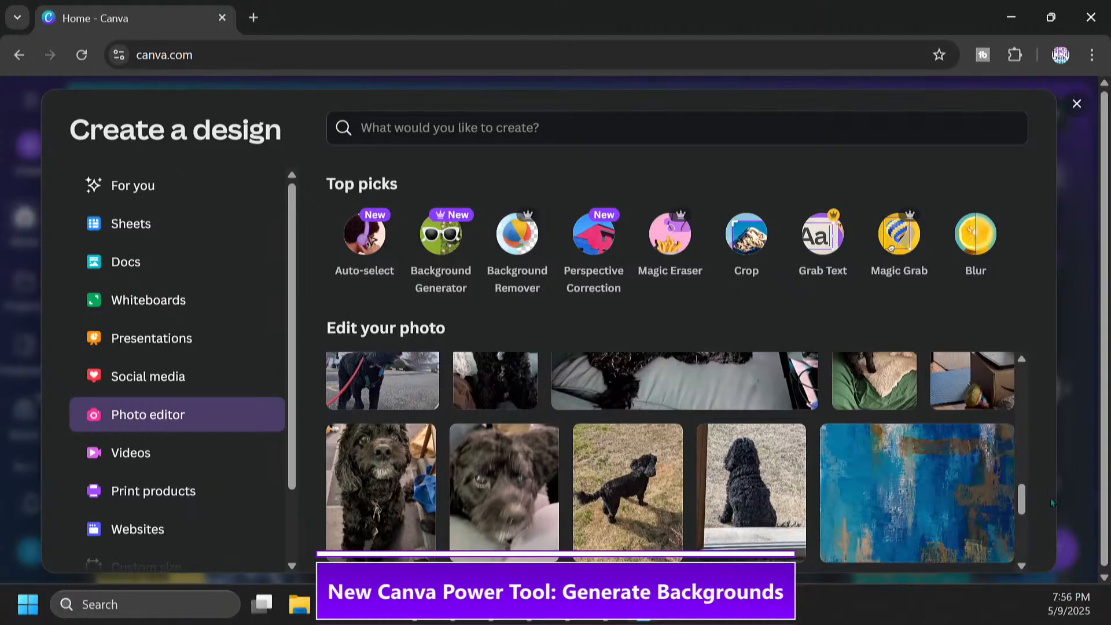
drag(1022, 494, 1022, 523)
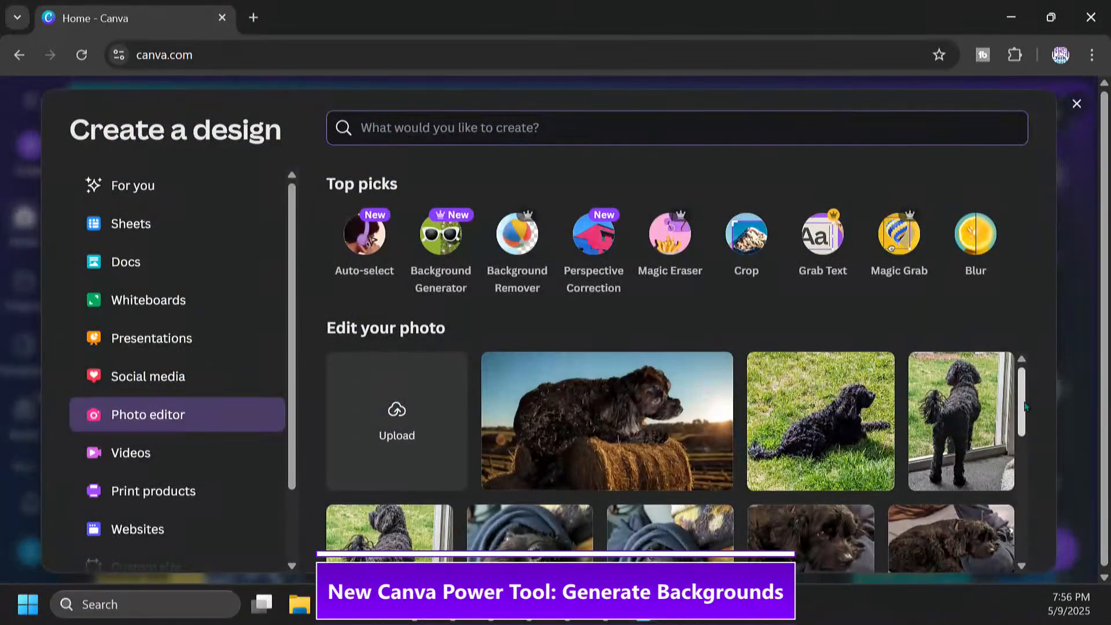
drag(1024, 405, 1019, 512)
scroll(1012, 513, up, 1)
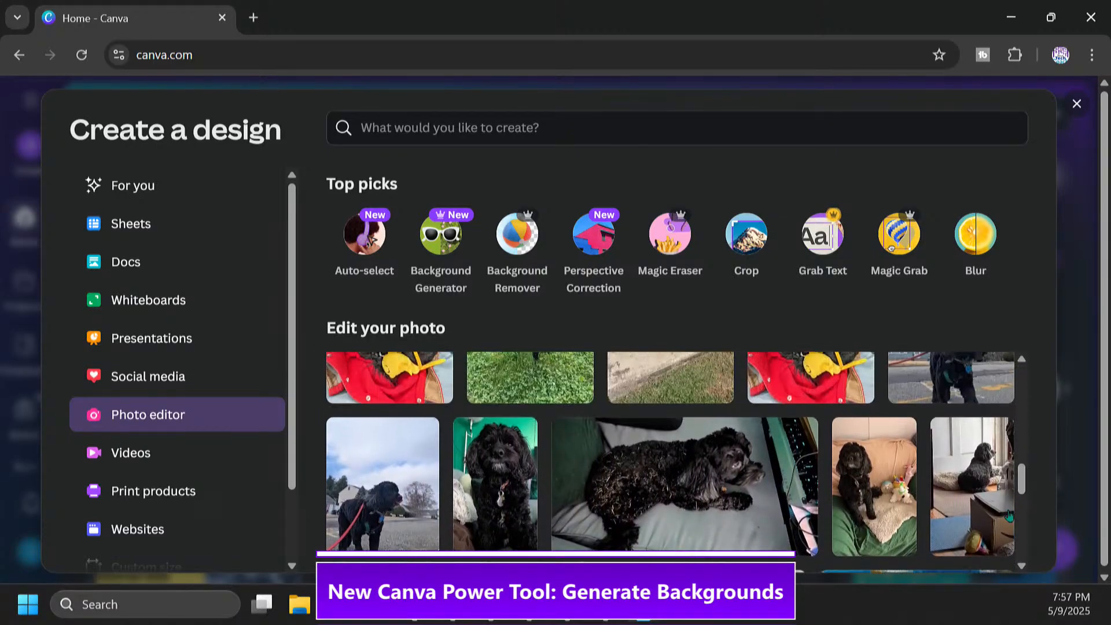
click(974, 503)
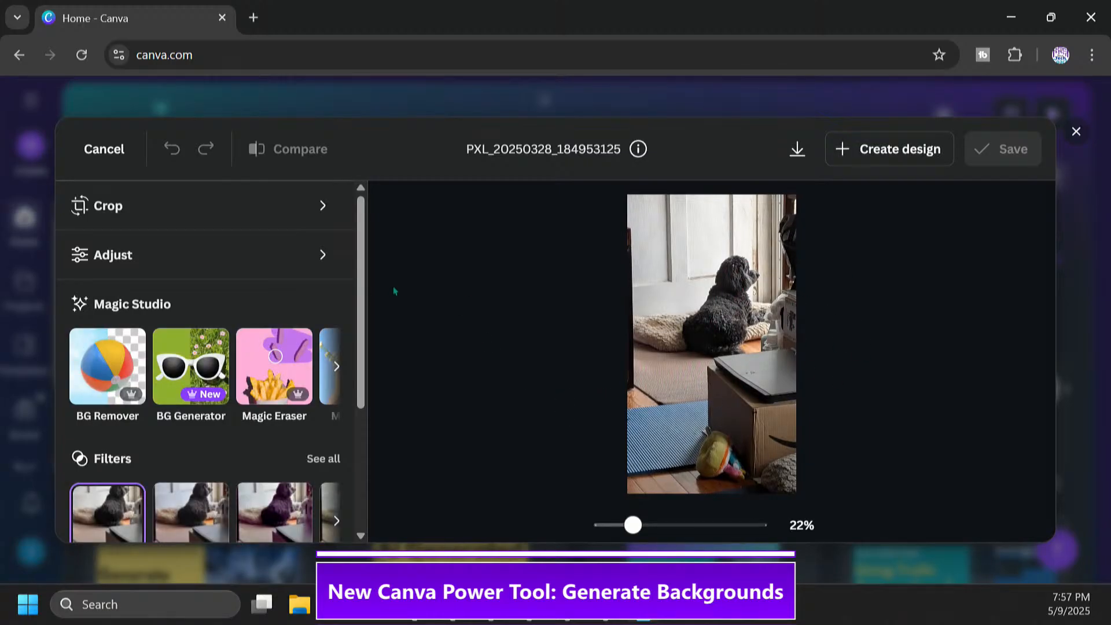
Generate new backgrounds from the description "White sand beach with blue skys and a couple of seashells"
click(207, 377)
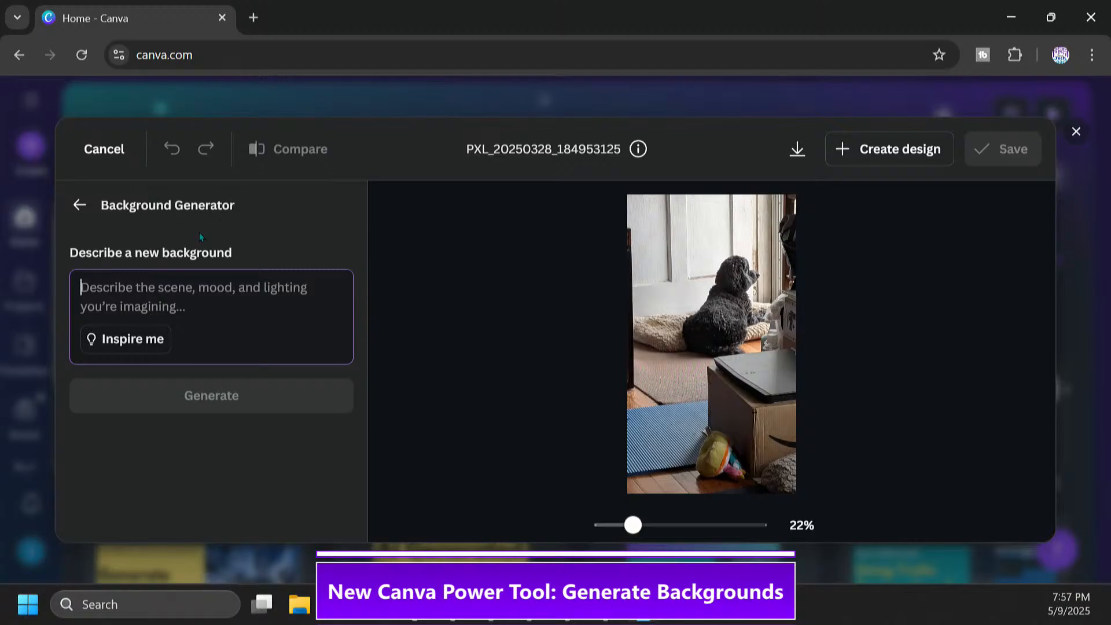
text(Wth)
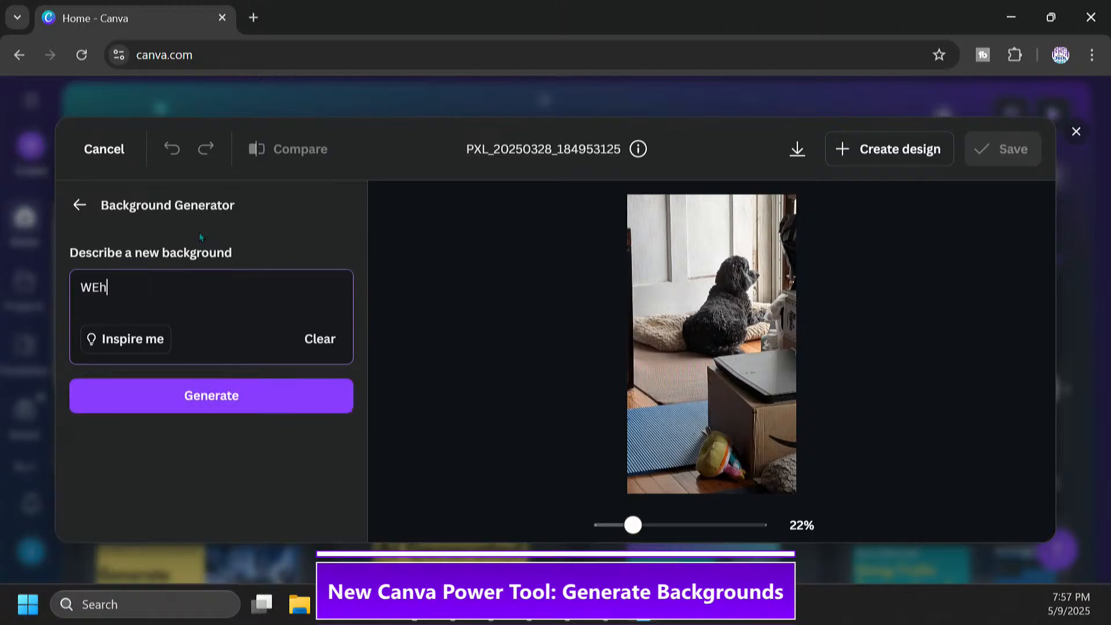
key(BackSpace)
key(BackSpace)
text(hite sand beach )
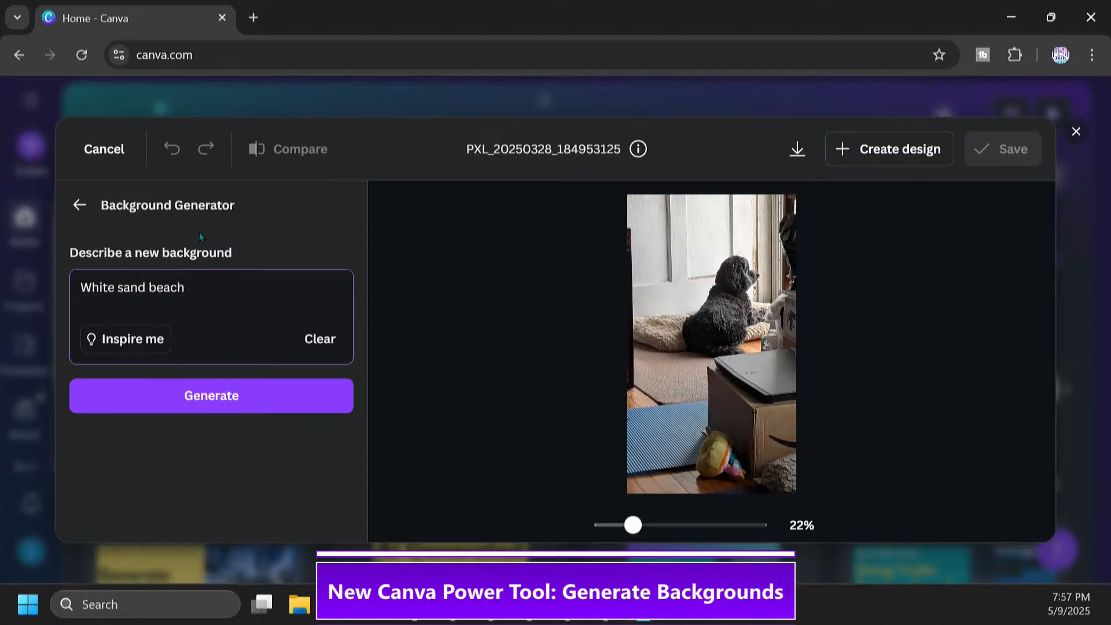
text(with blue skys and a couple of seashells)
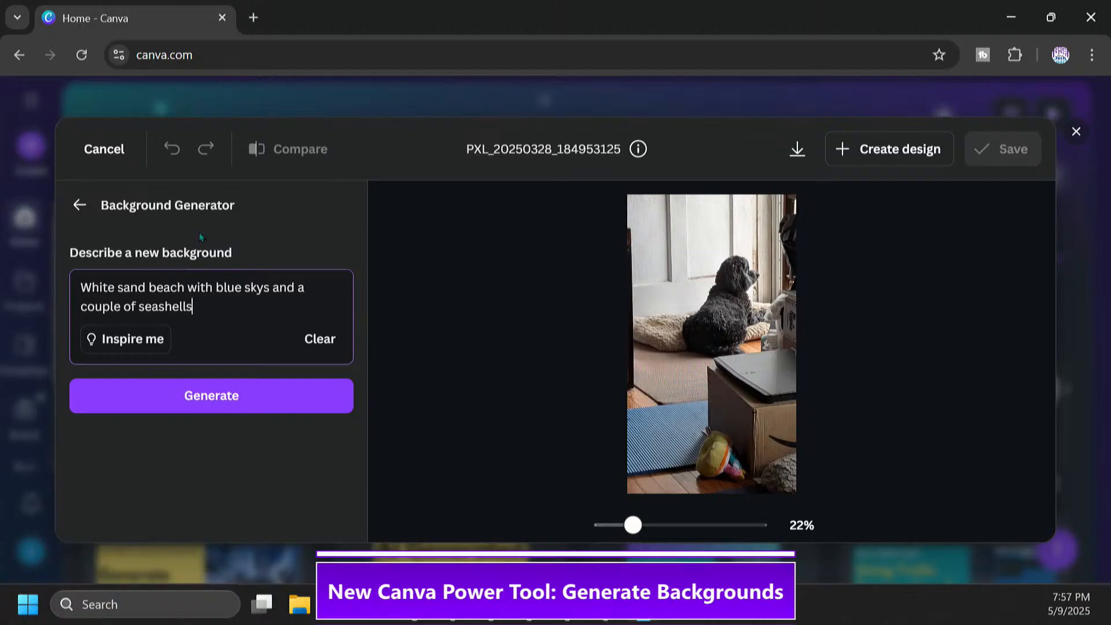
click(263, 396)
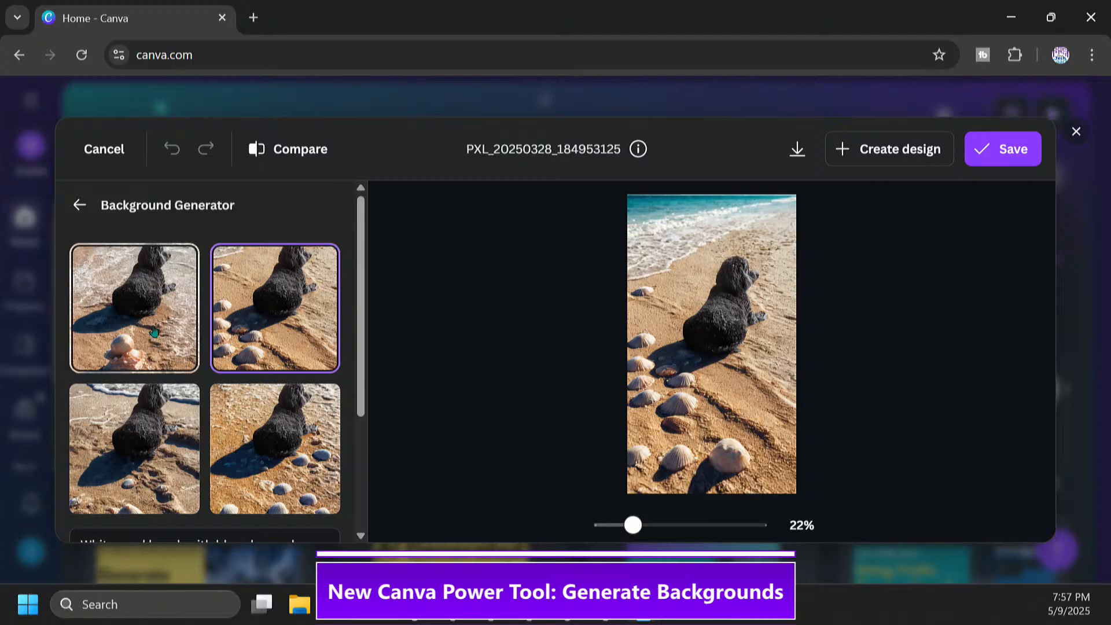
Compare the four generated beach backgrounds and select the third one, with the large scallop shell in the foreground
click(155, 332)
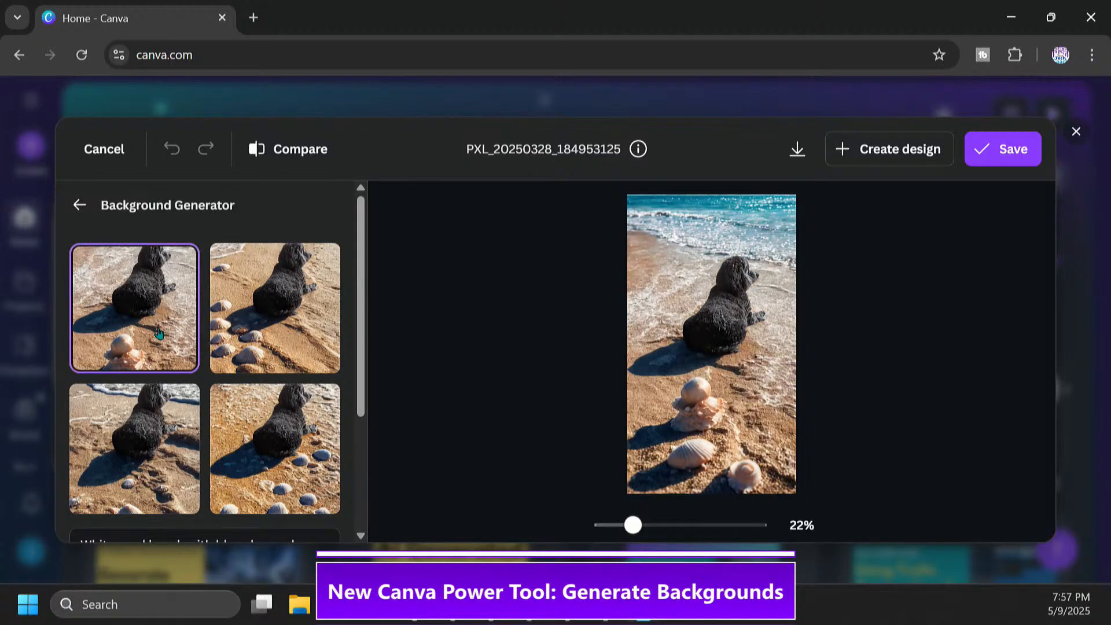
click(160, 437)
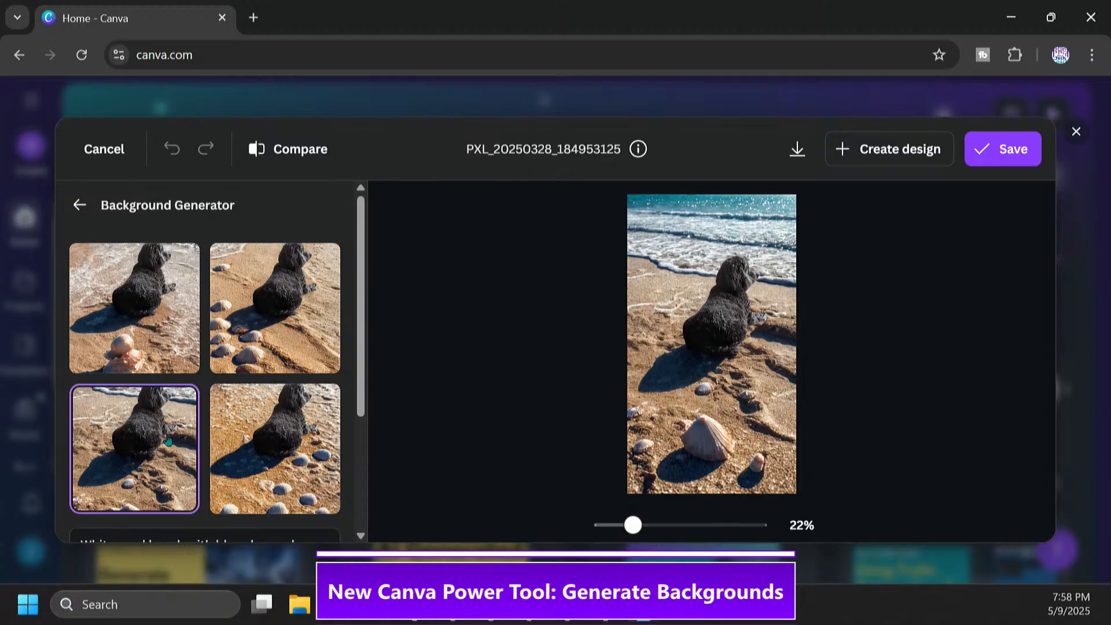
click(315, 453)
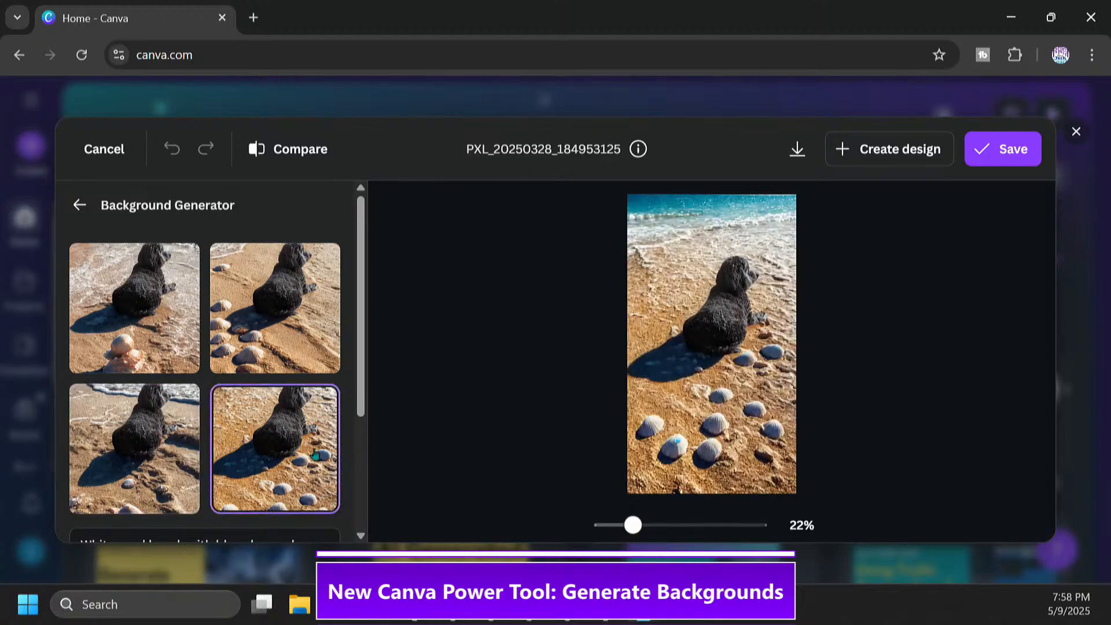
click(315, 341)
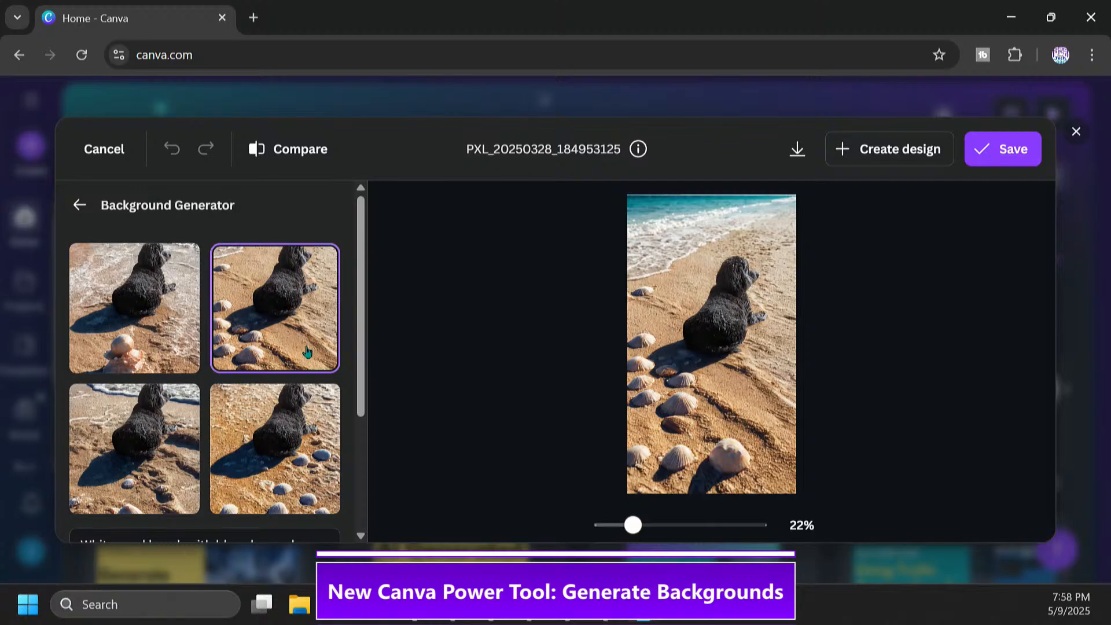
click(195, 349)
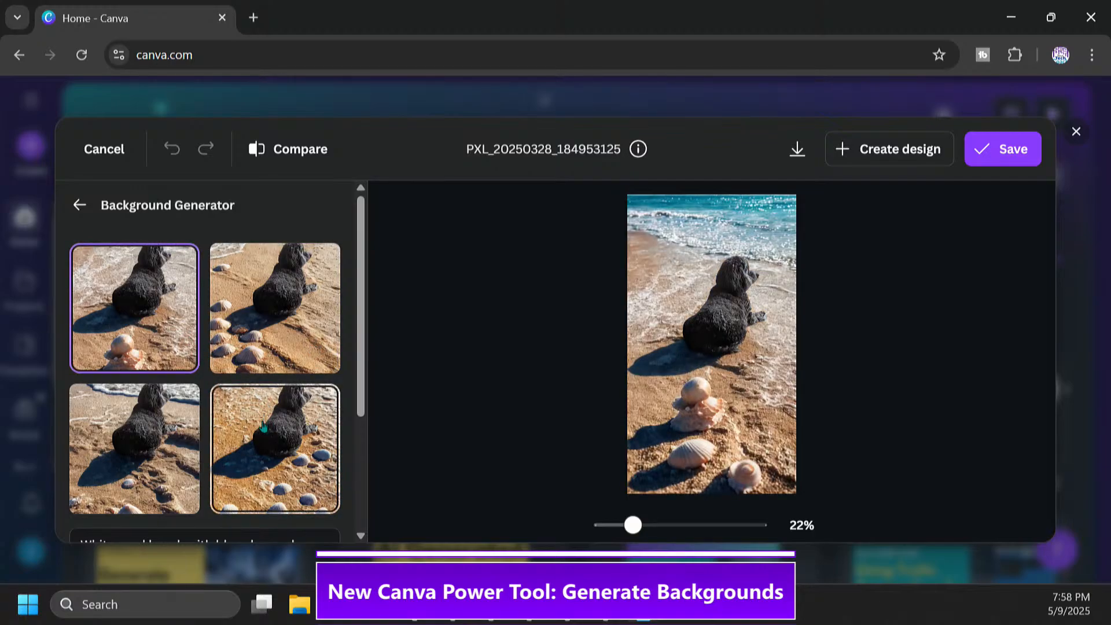
click(134, 465)
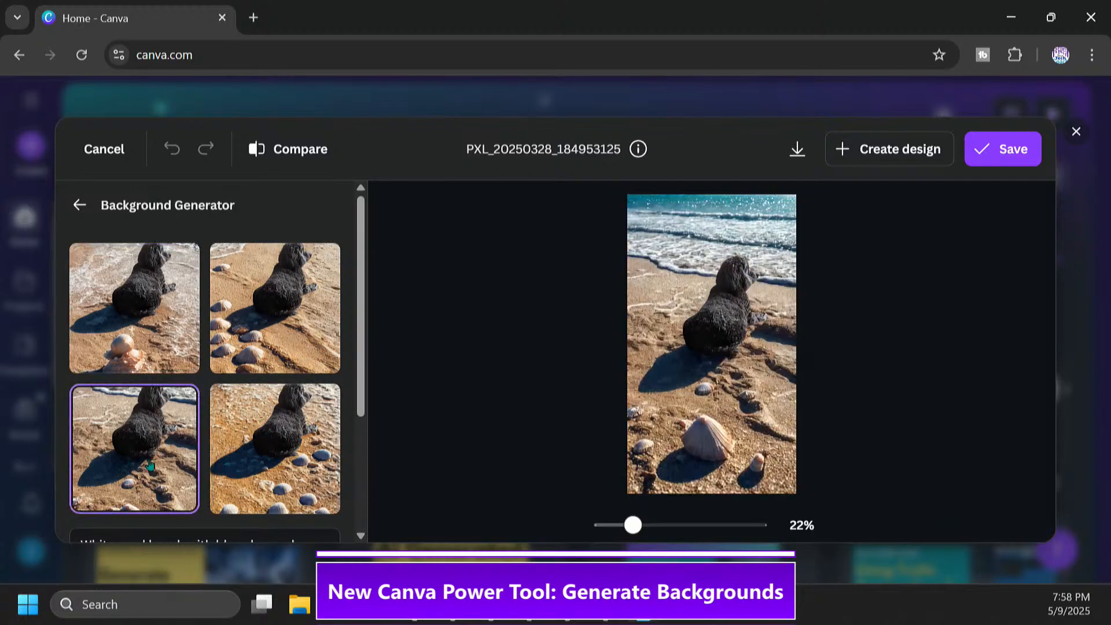
click(260, 462)
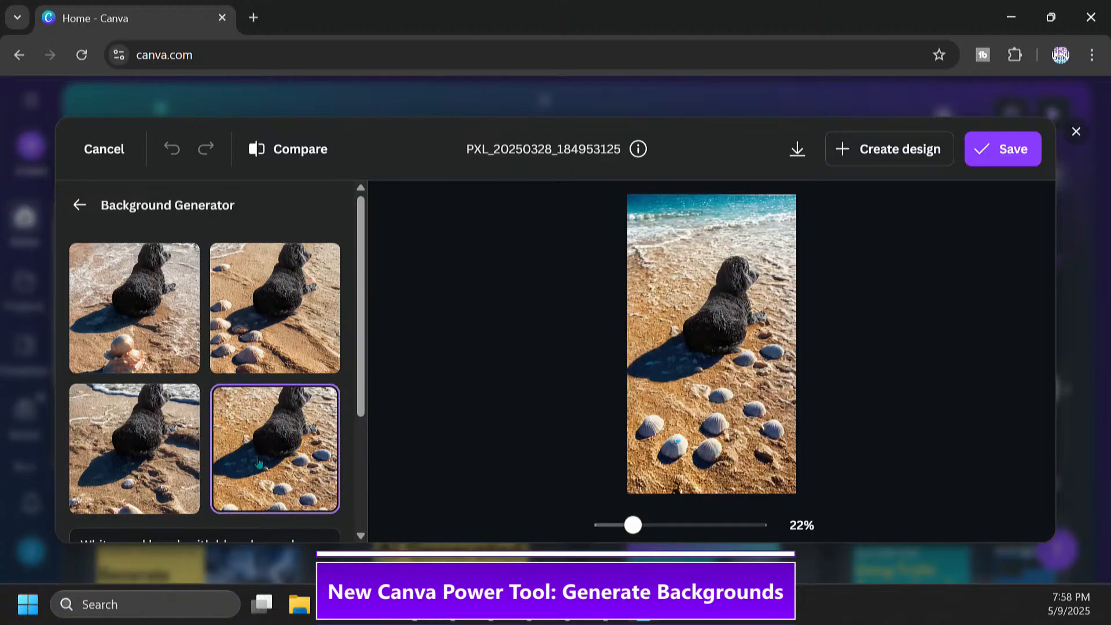
click(136, 464)
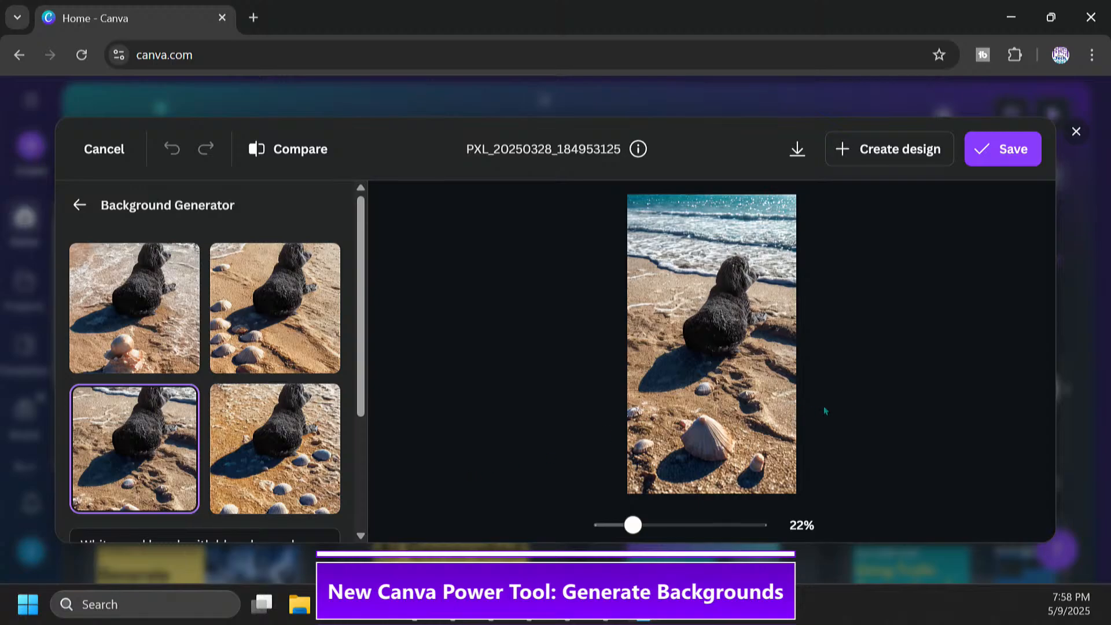
Compare the Match subject relight options on the dog in the selected beach image and apply Balanced relight
drag(360, 392, 361, 527)
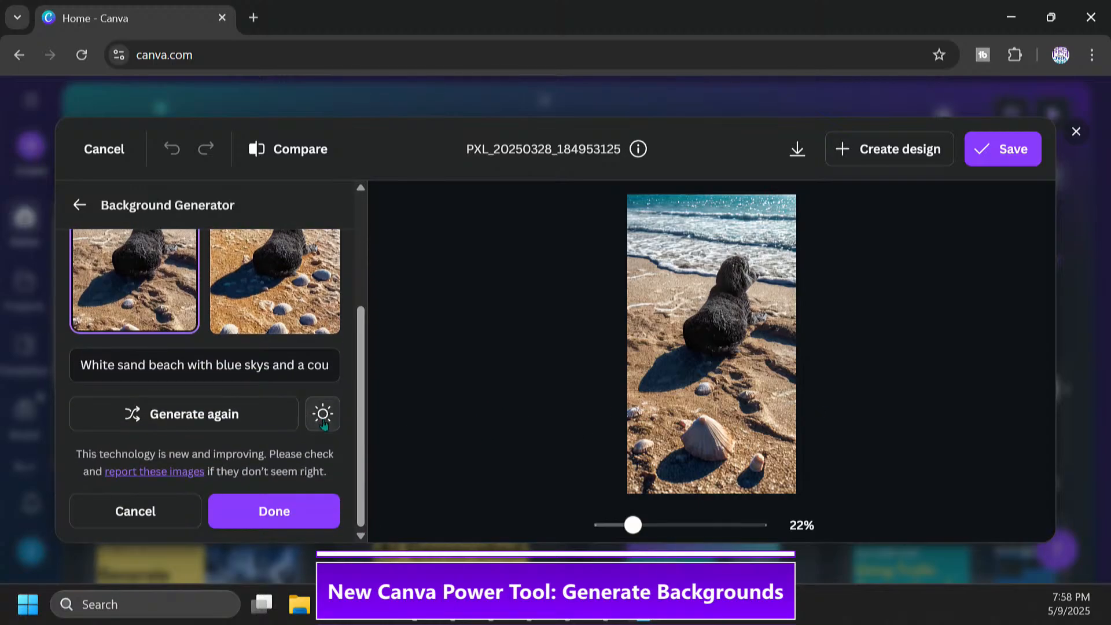
drag(656, 531, 648, 530)
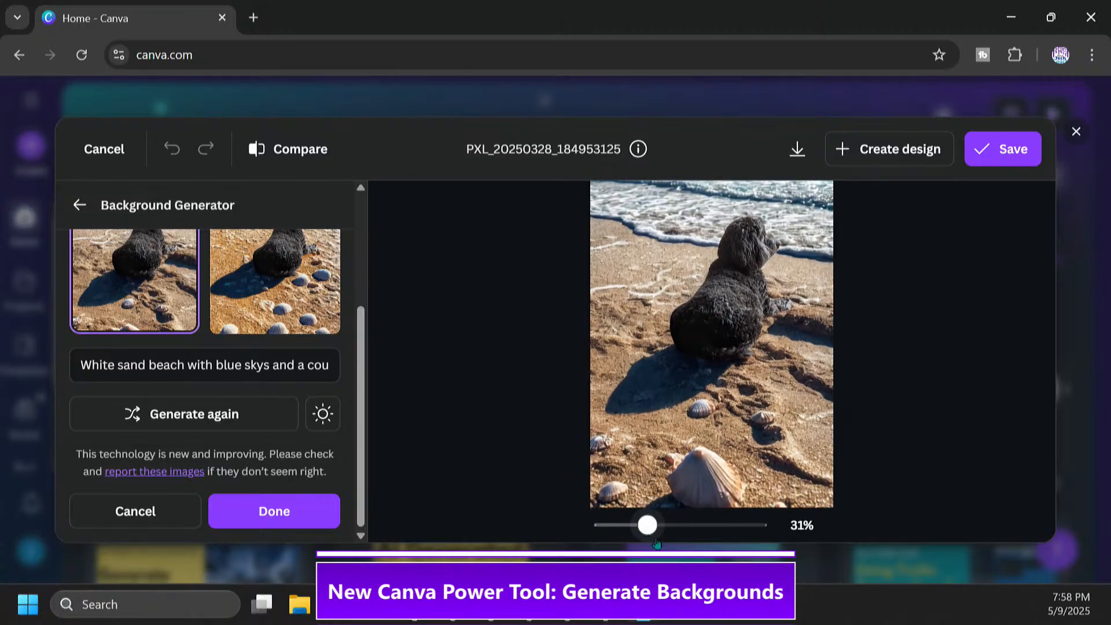
scroll(789, 410, up, 1)
scroll(788, 413, up, 2)
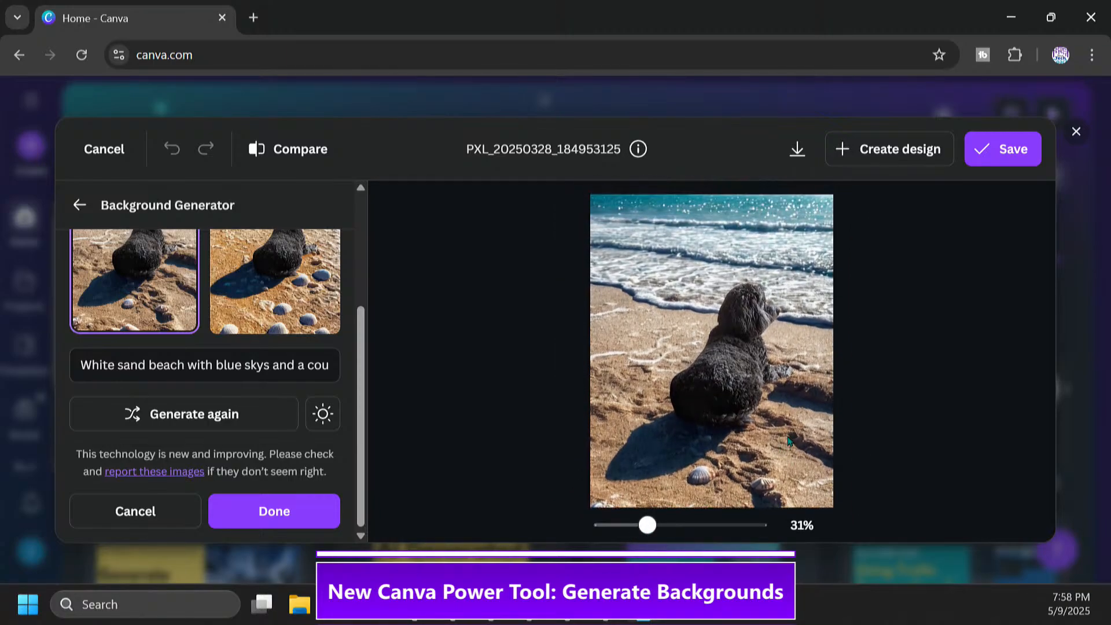
scroll(776, 438, down, 3)
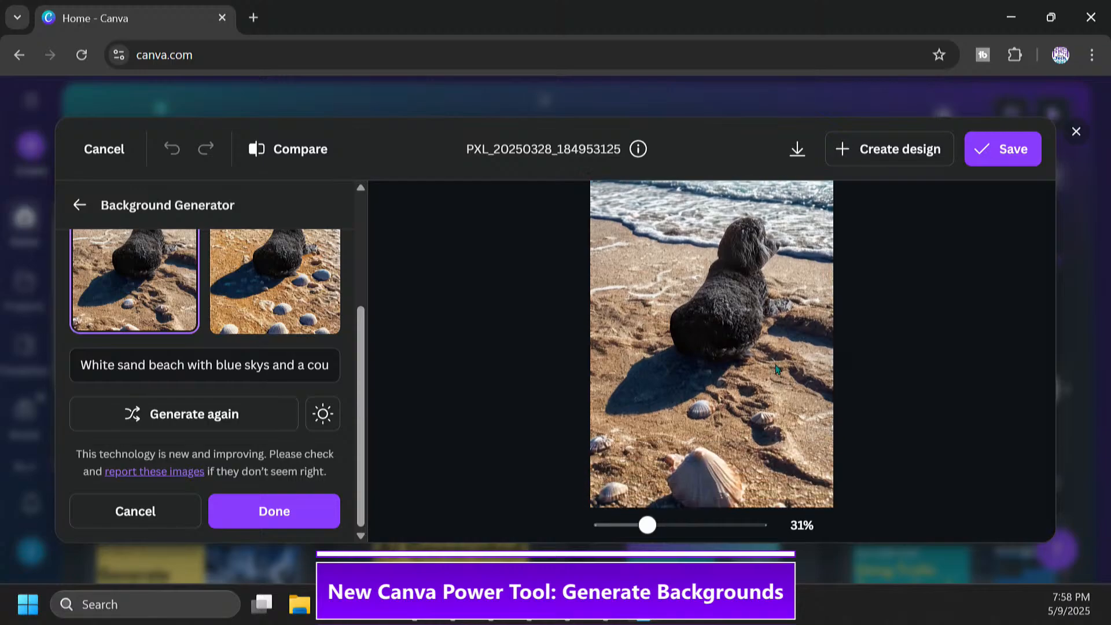
click(322, 415)
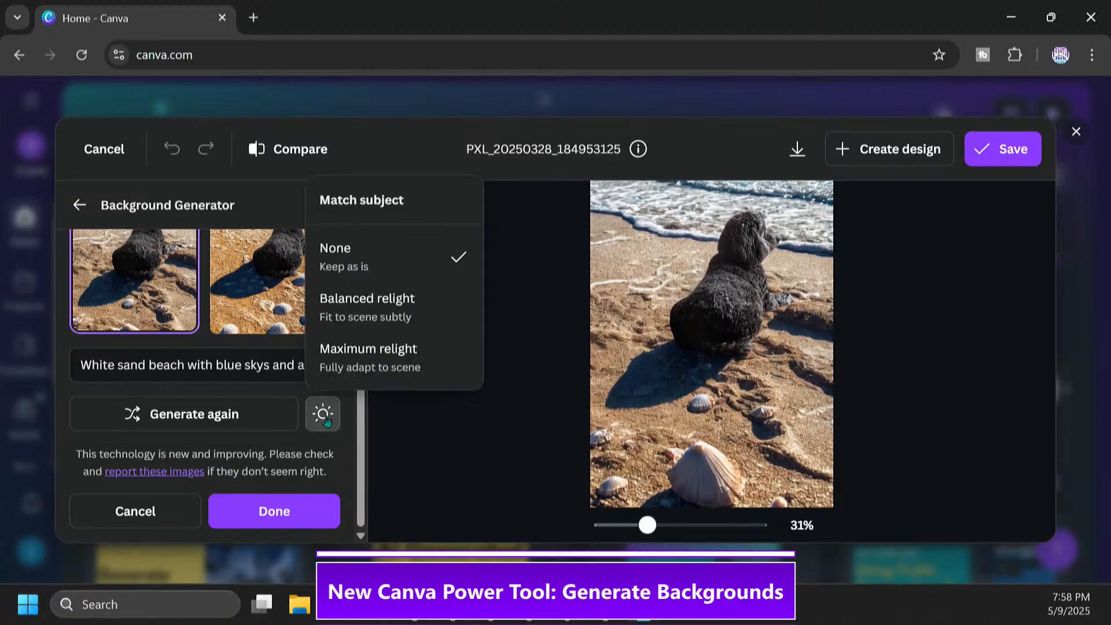
click(381, 307)
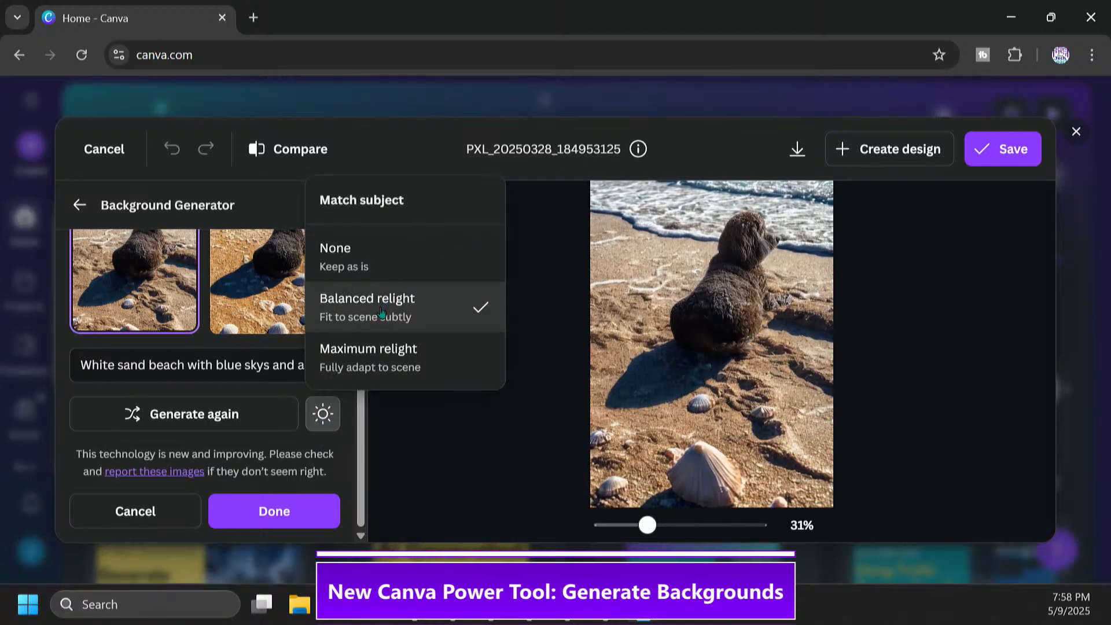
click(384, 360)
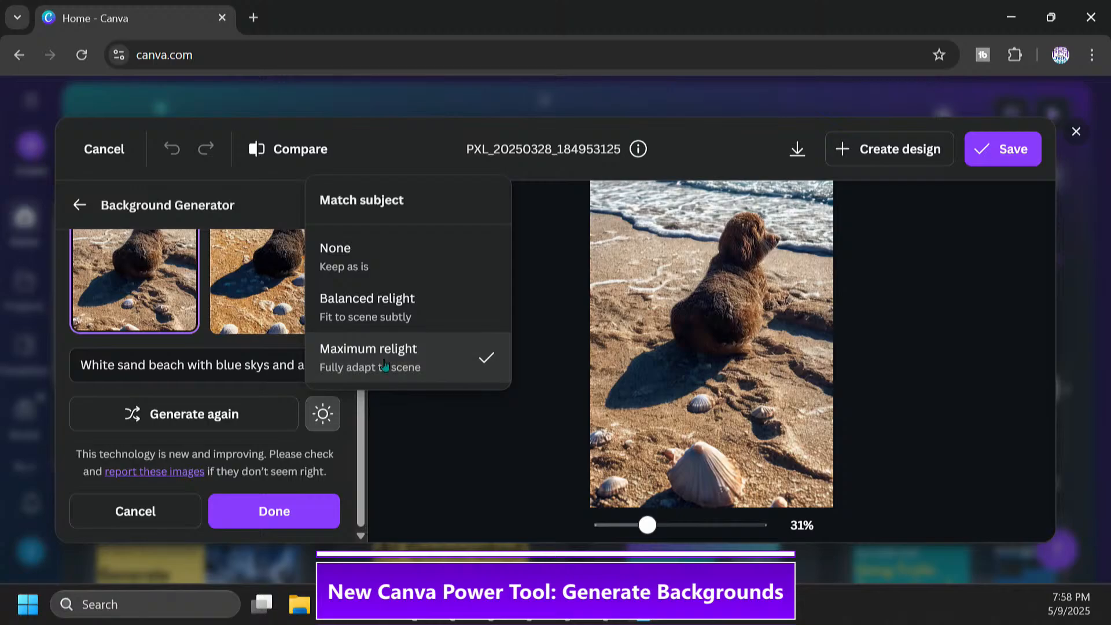
click(409, 313)
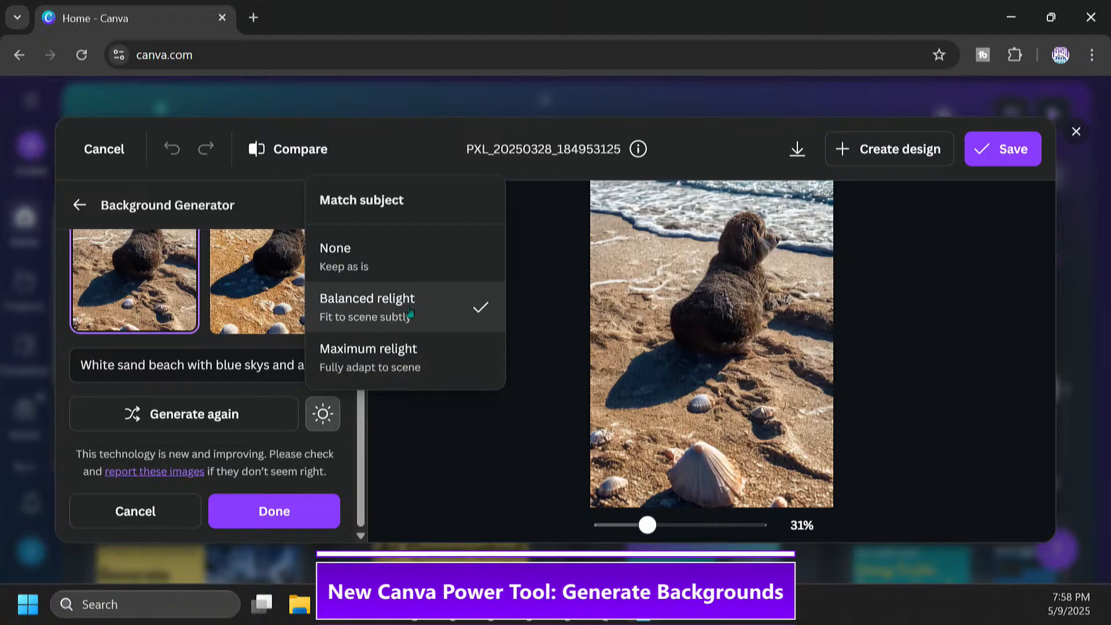
click(404, 258)
click(401, 319)
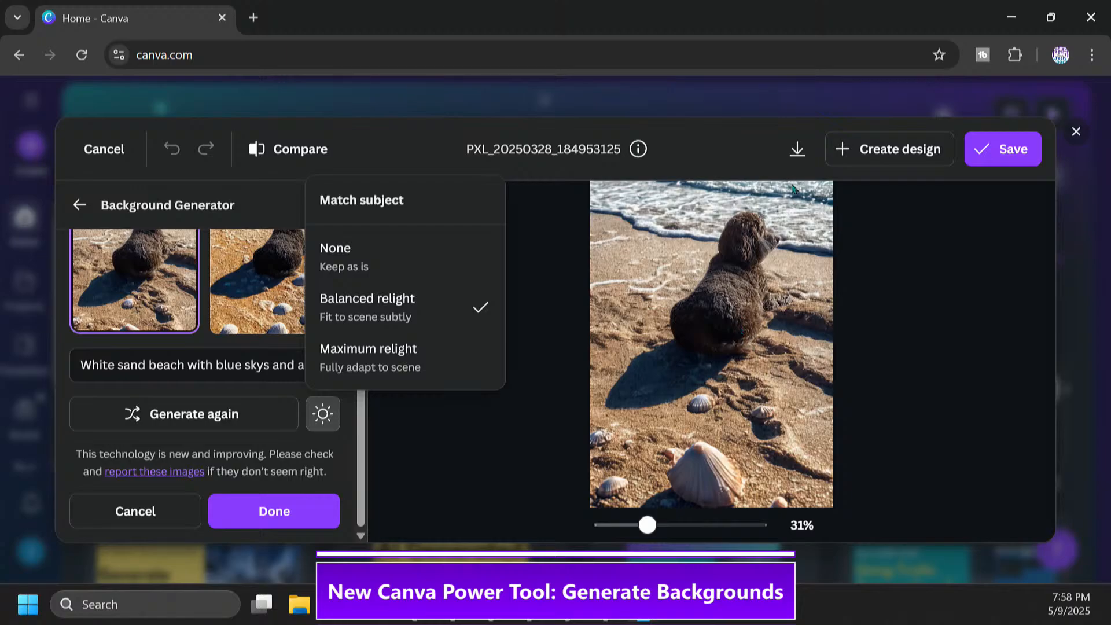
click(792, 335)
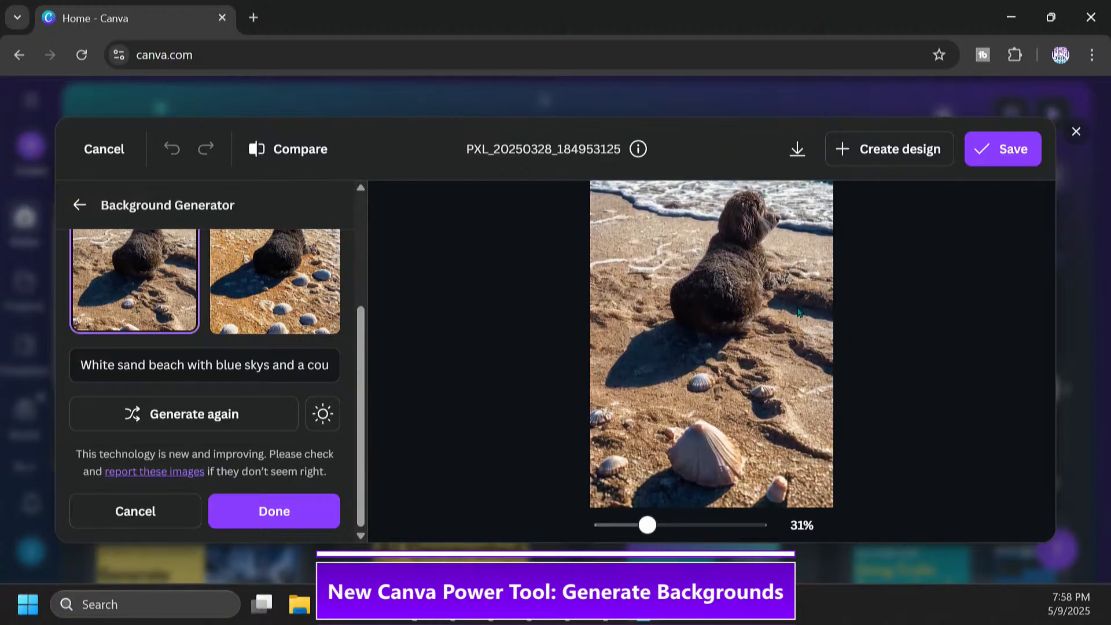
drag(800, 313, 798, 349)
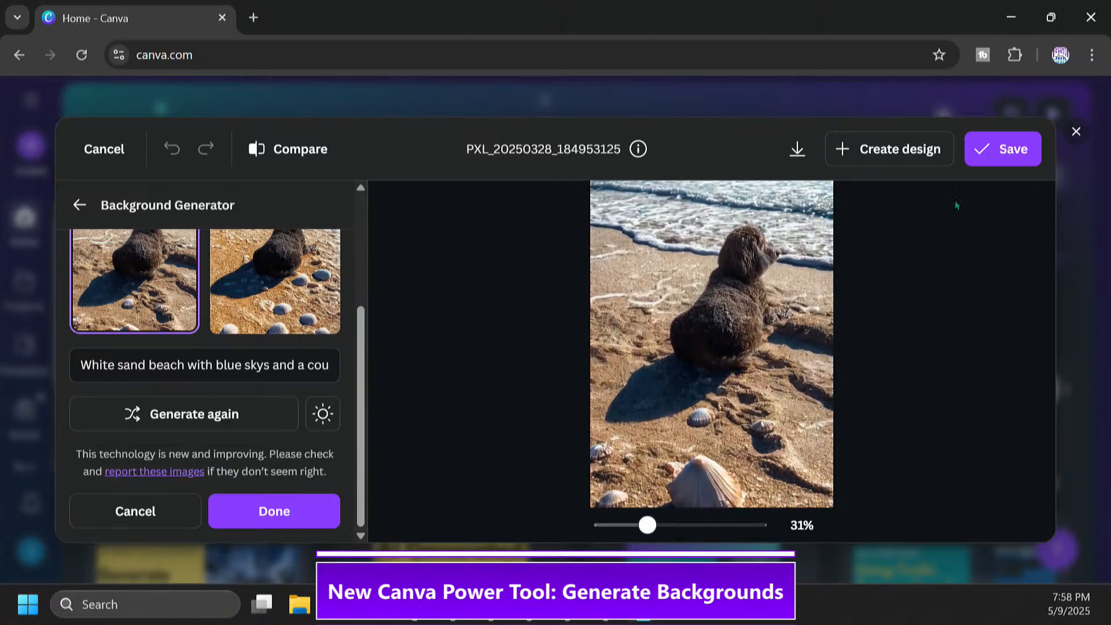
Create a new design from the relit beach photo and close the image editing options
click(897, 156)
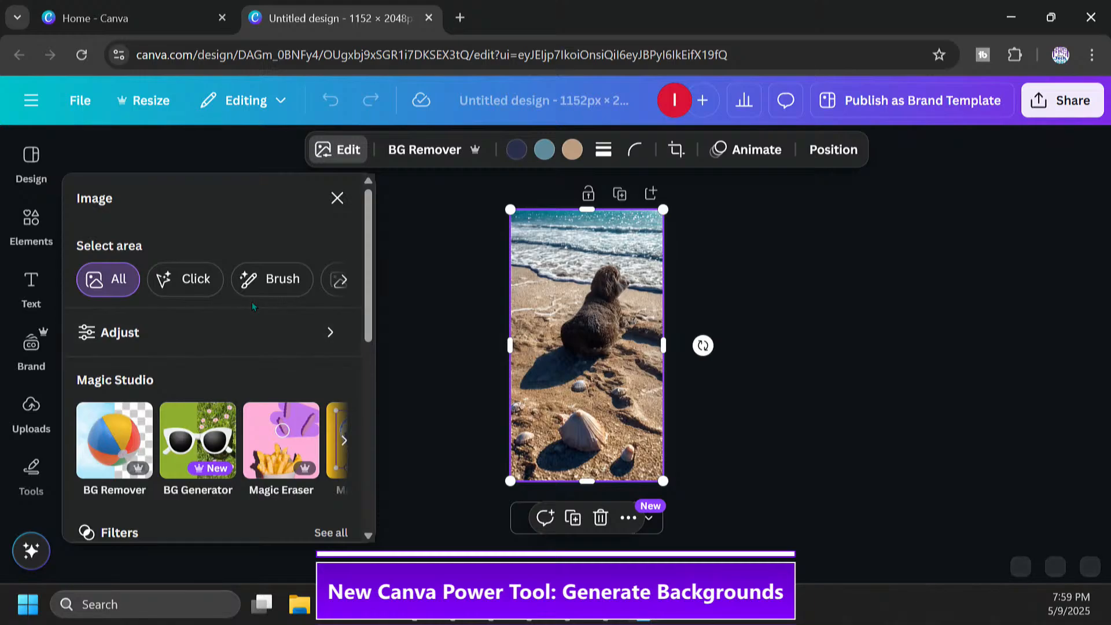
drag(368, 292, 371, 248)
click(781, 286)
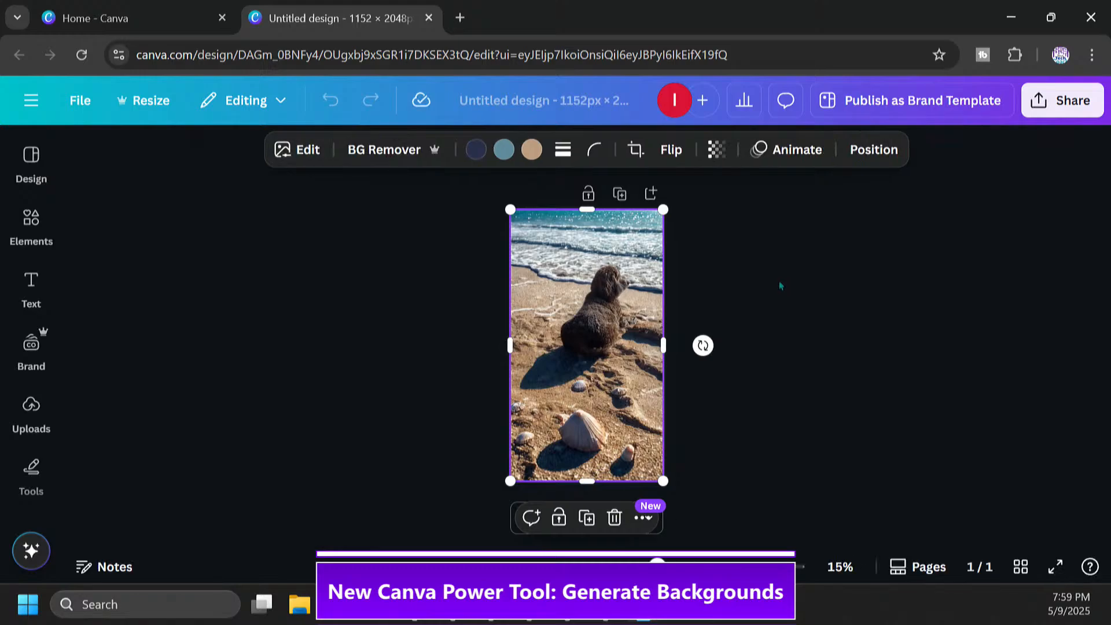
Flip the beach photo horizontally so the dog faces left
click(671, 151)
click(701, 197)
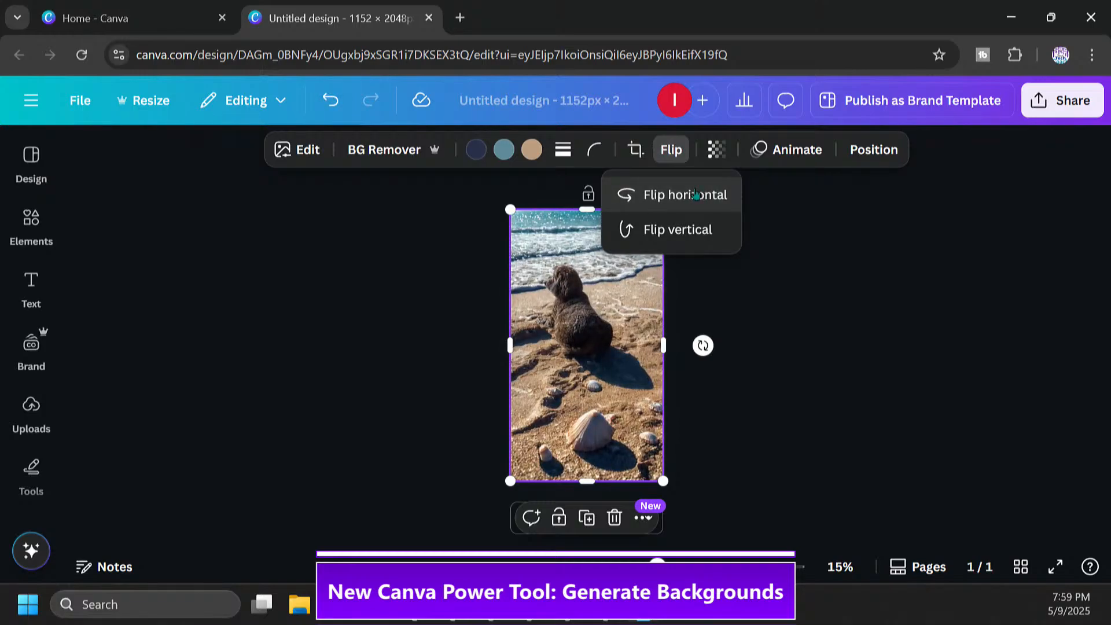
click(694, 196)
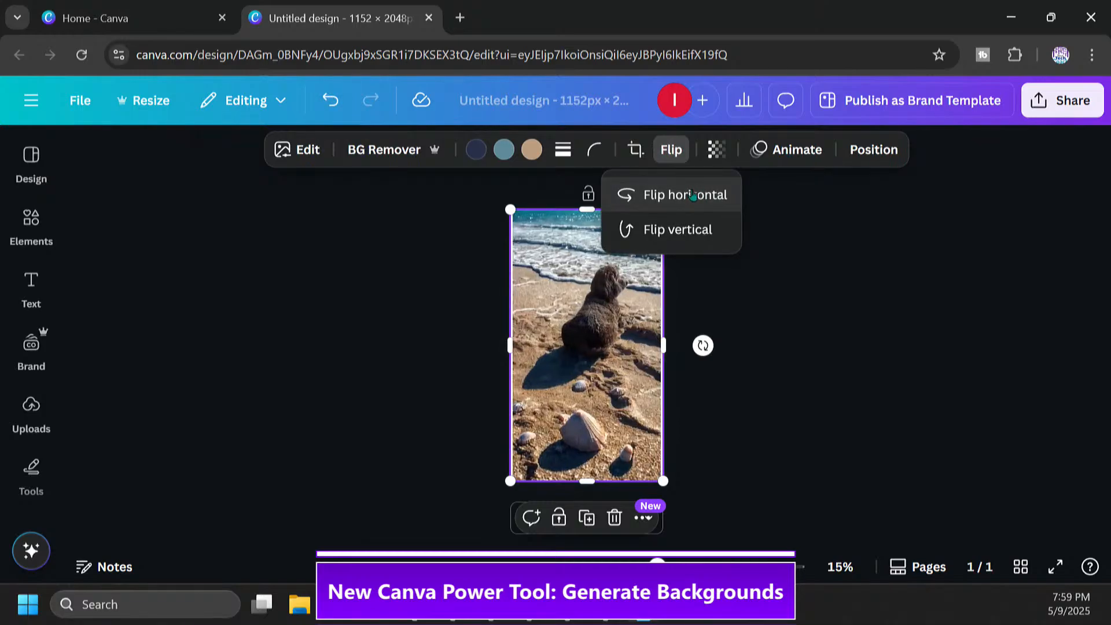
click(693, 197)
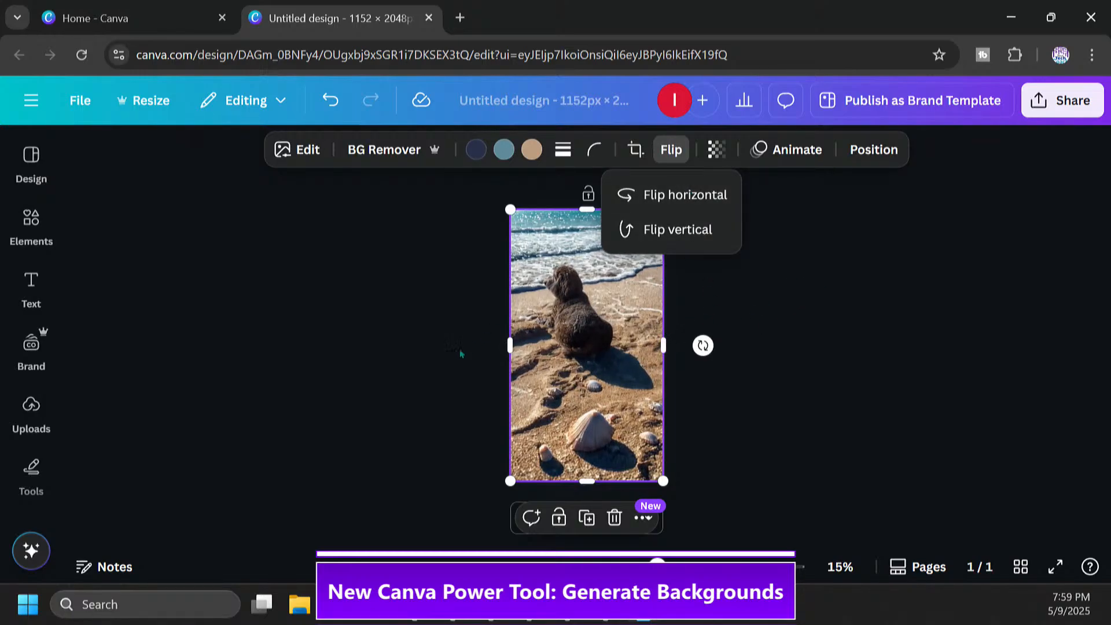
click(397, 398)
Add a heading over the water above the dog reading "Dreaming of Summer"
click(31, 284)
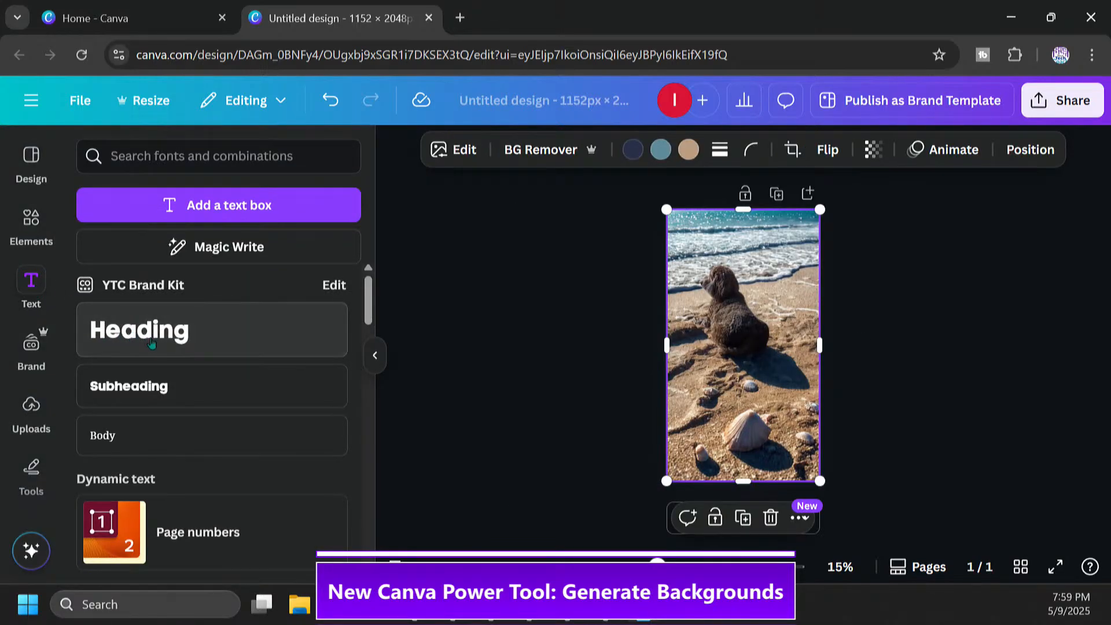
drag(154, 341, 764, 263)
click(742, 249)
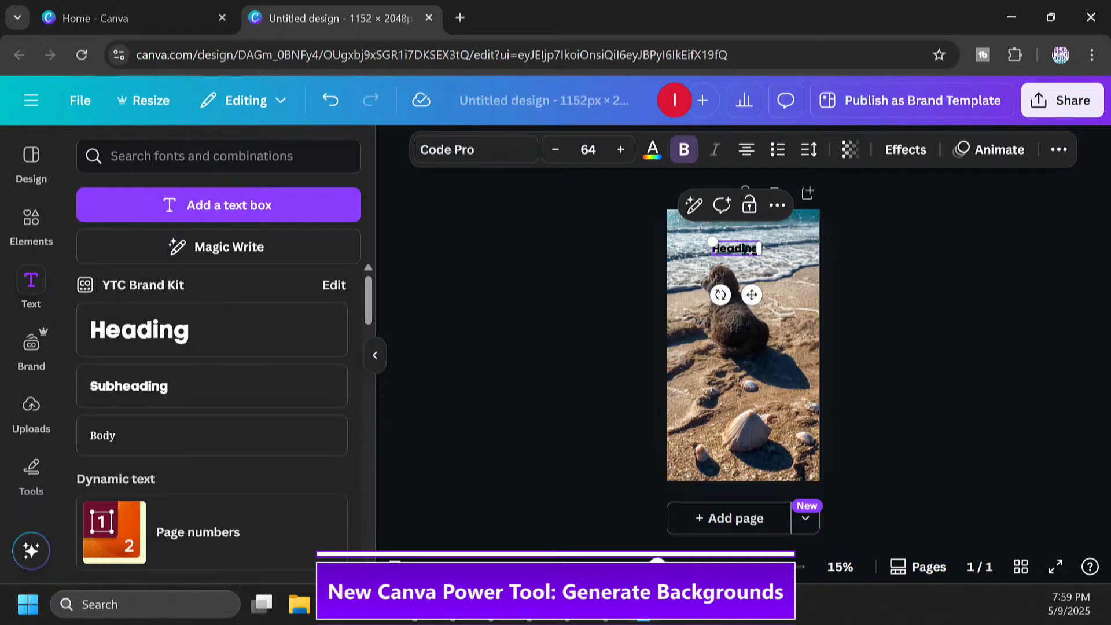
double_click(746, 250)
text(Dream)
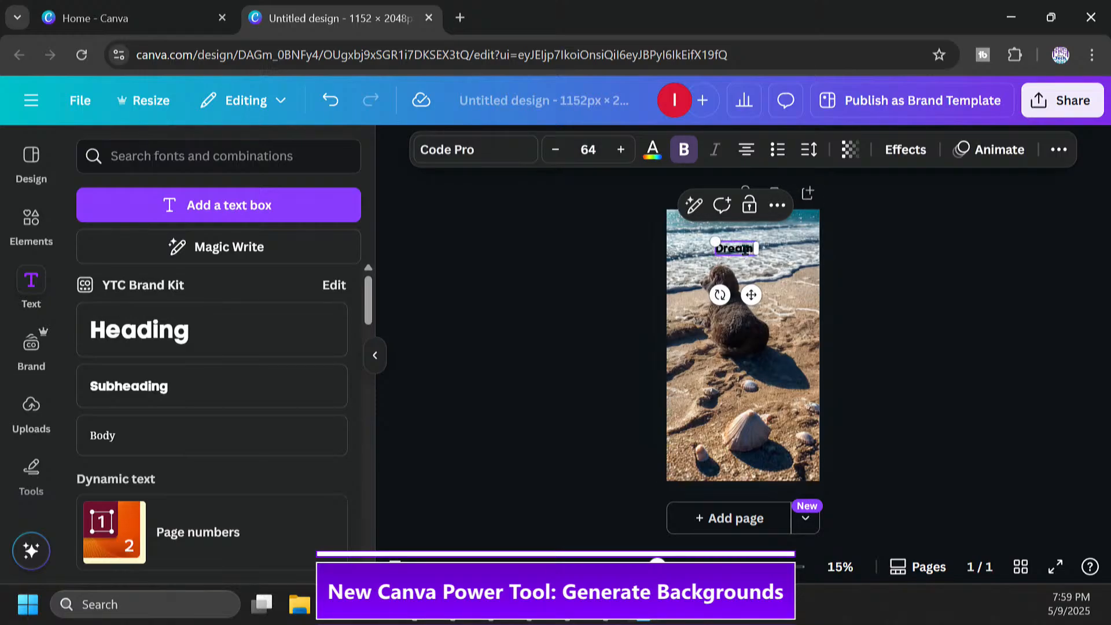
text(ing of Summer)
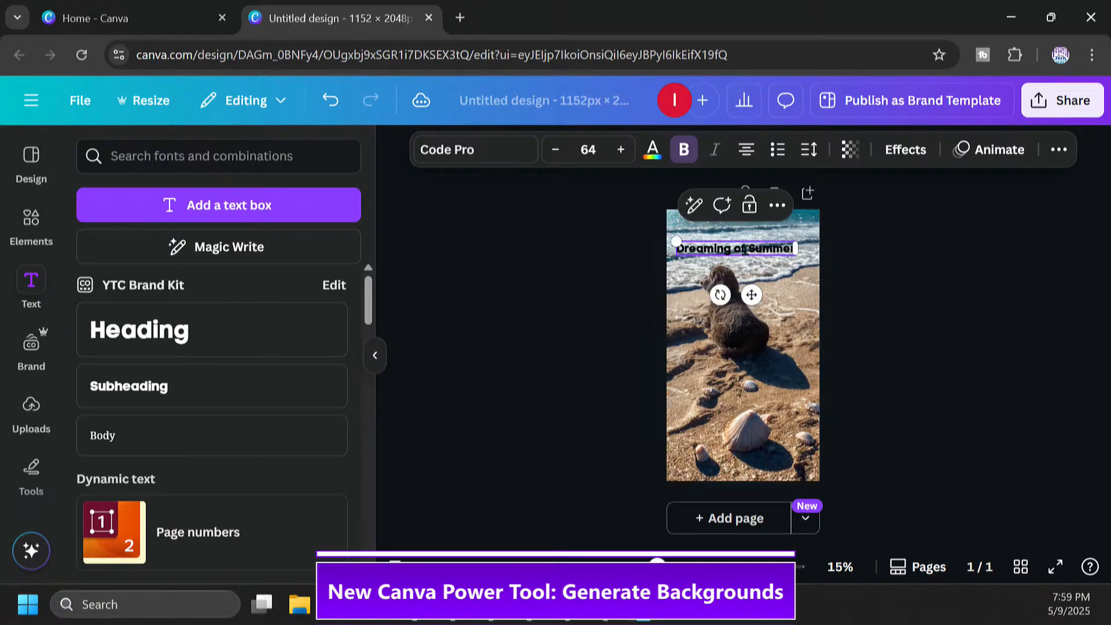
Change the font of the whole "Dreaming of Summer" heading to League Spartan
key(ctrl+a)
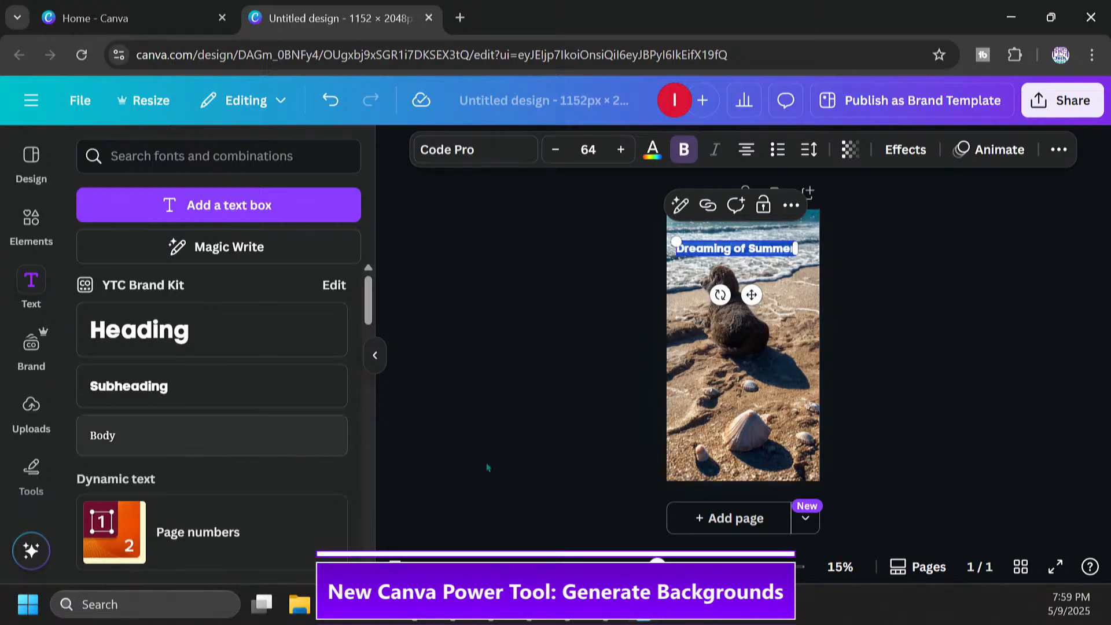
click(475, 151)
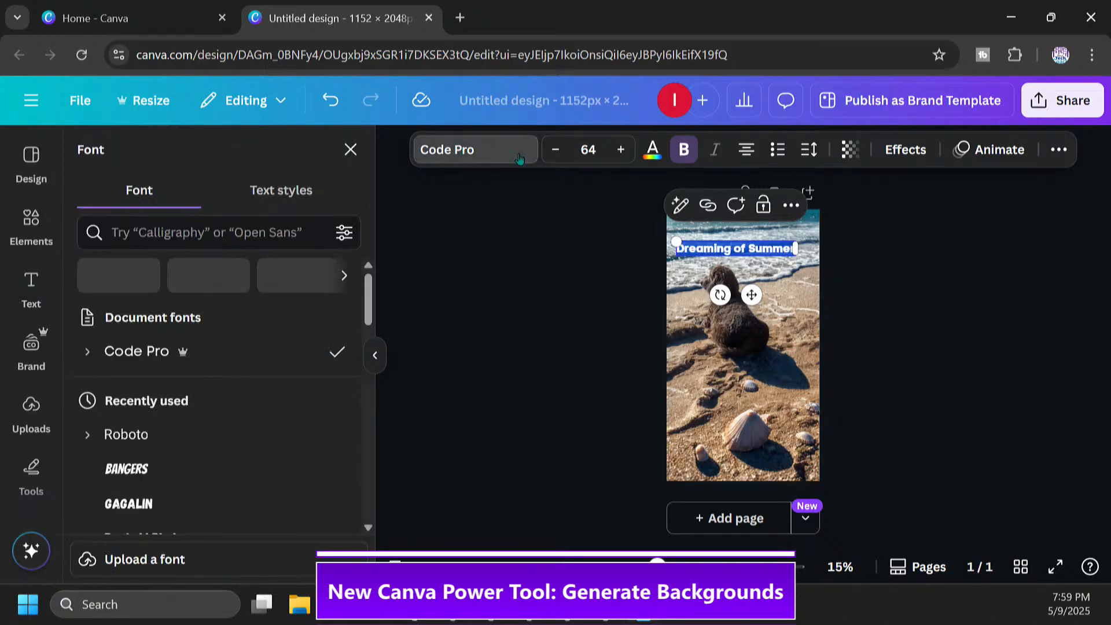
drag(367, 305, 378, 488)
click(228, 315)
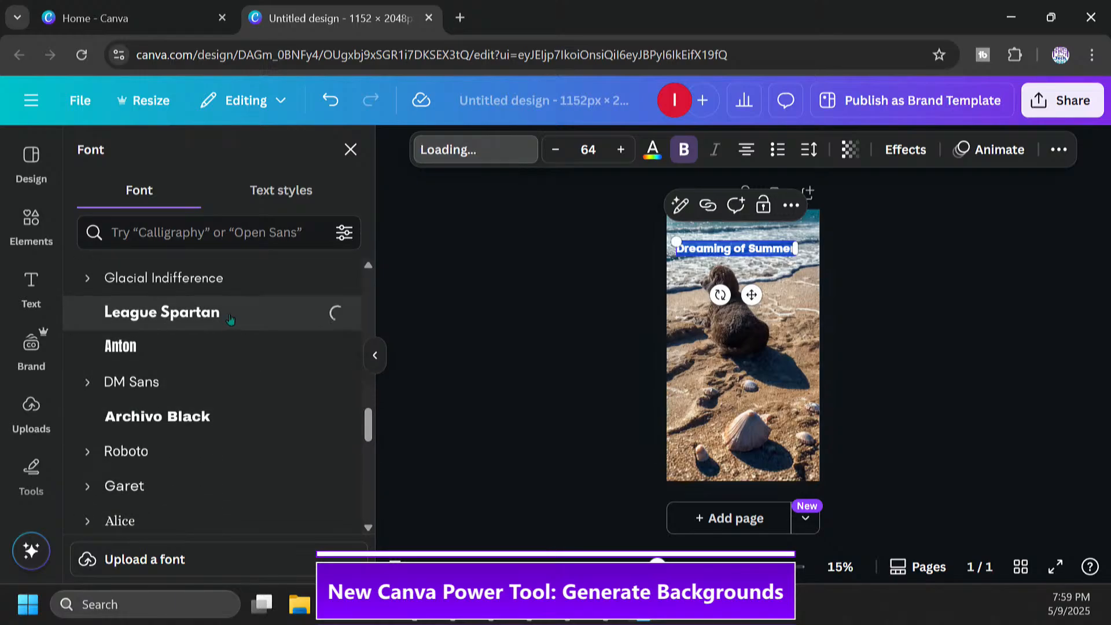
Set the heading's text color to a custom bright yellow, #FAFF0E
click(652, 150)
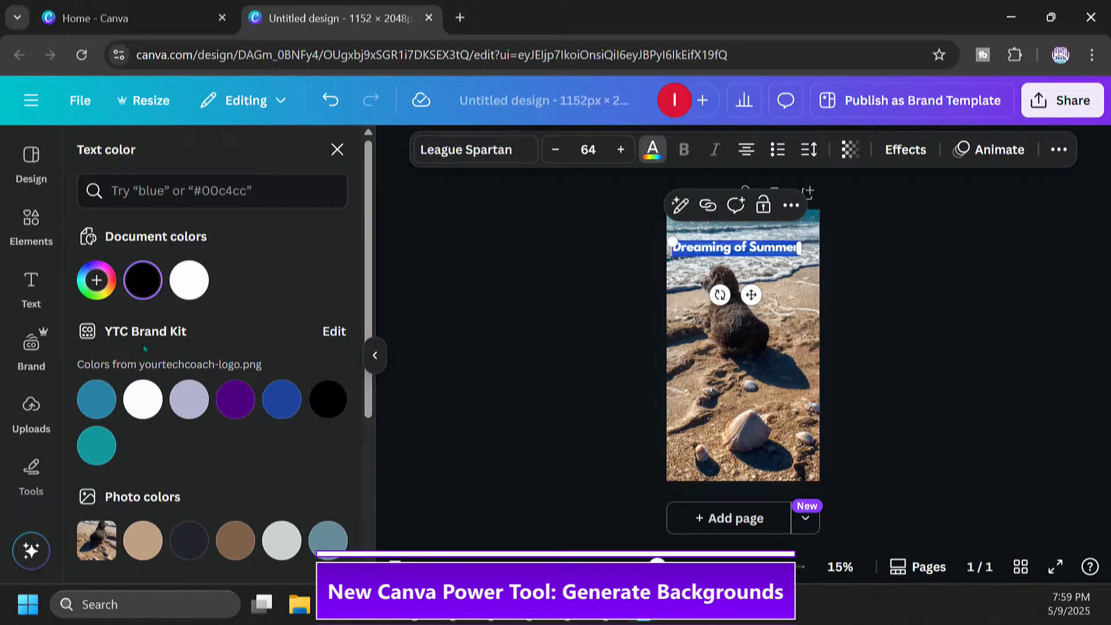
click(96, 280)
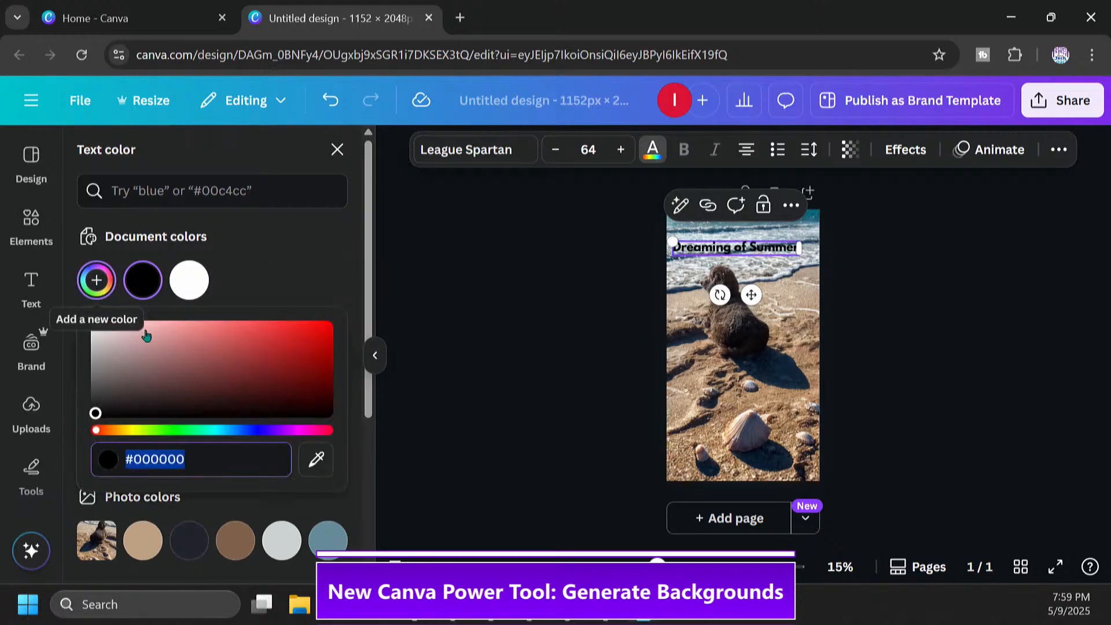
drag(159, 428, 135, 430)
mouse_move(325, 328)
mouse_down()
mouse_move(329, 315)
mouse_move(320, 325)
mouse_up()
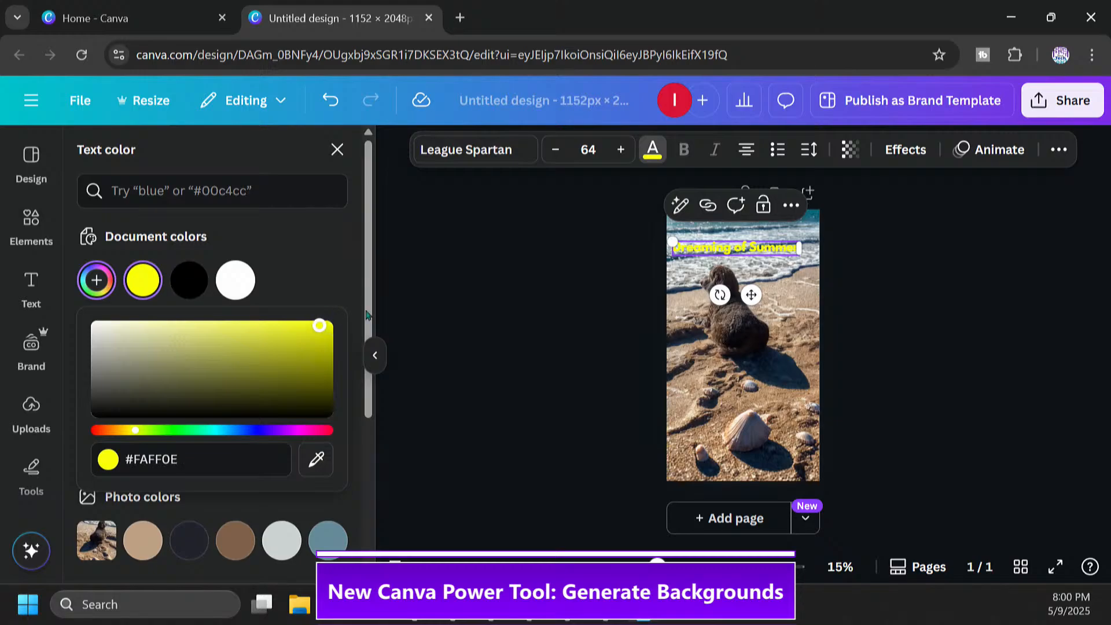
Move the heading down onto the sand, between the dog and the large scallop shell, and deselect it
click(778, 253)
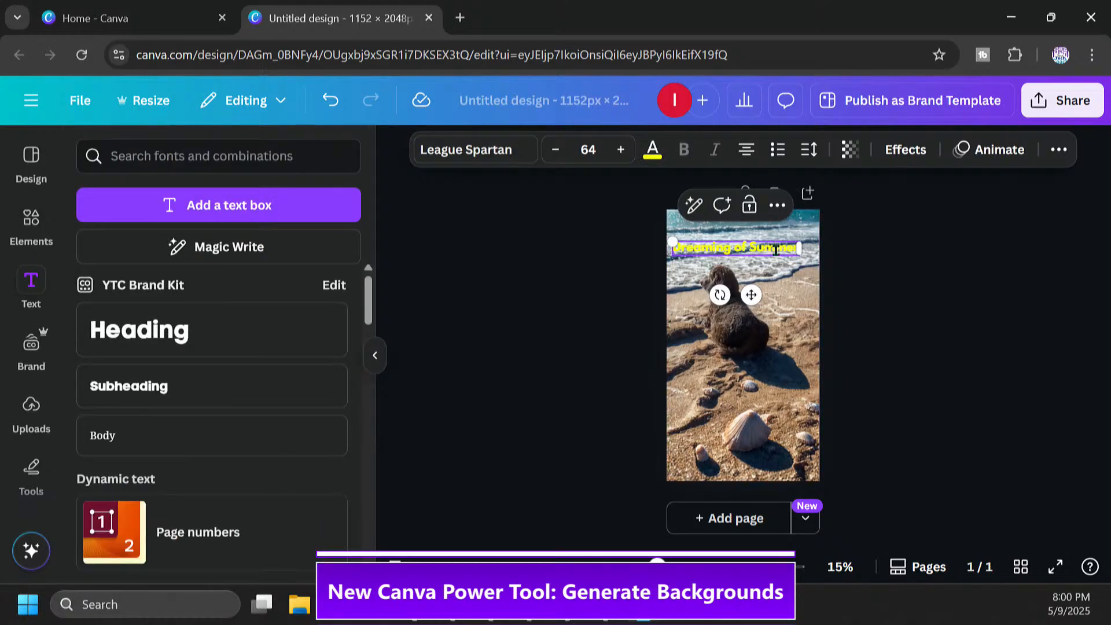
drag(752, 252, 771, 403)
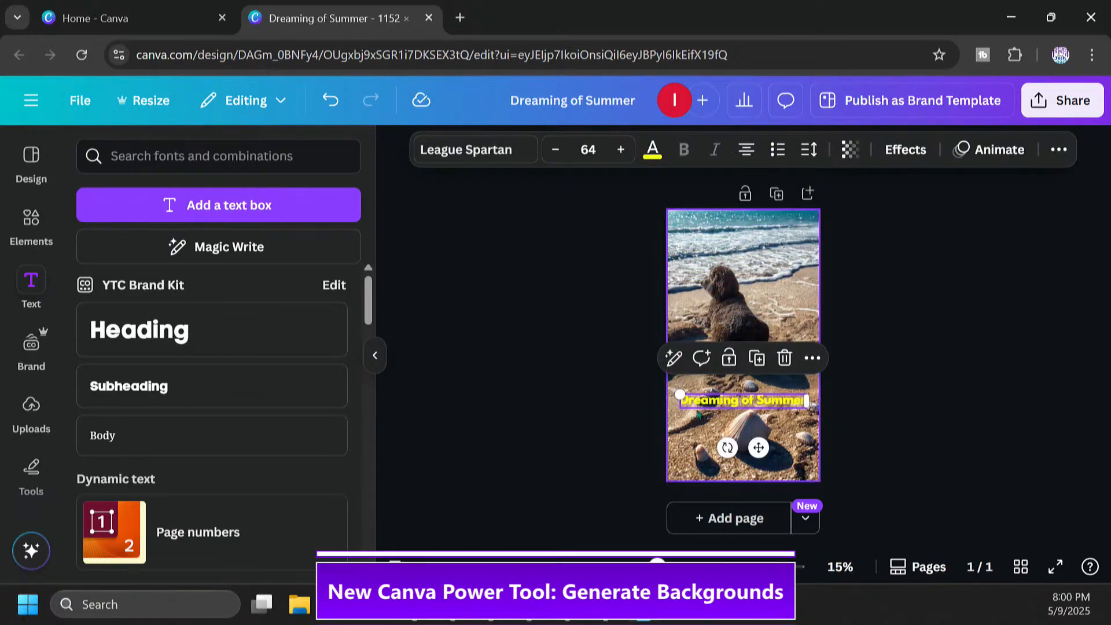
click(856, 346)
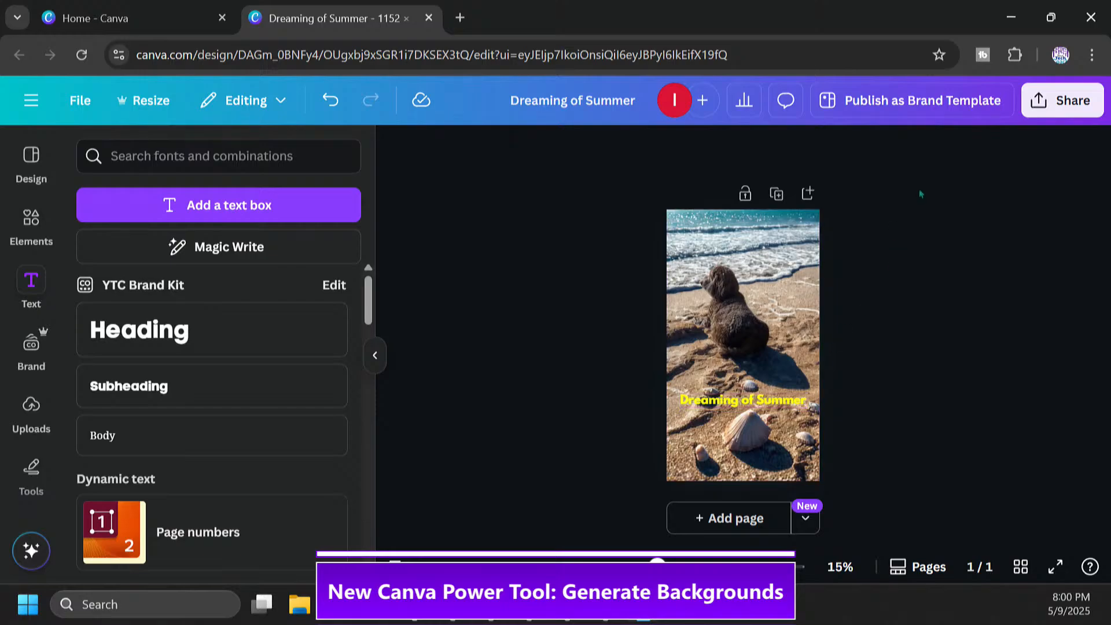